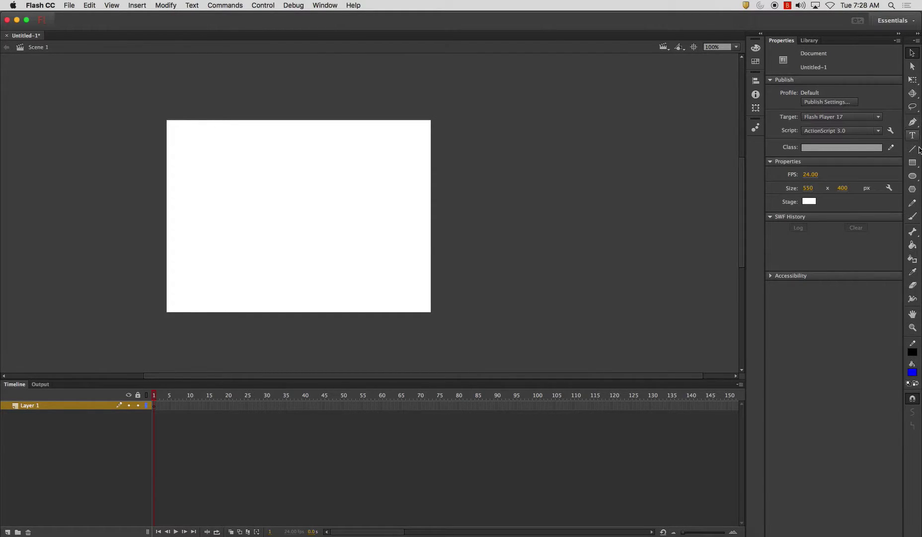
Create a black fixed-width text box across the upper stage
click(913, 135)
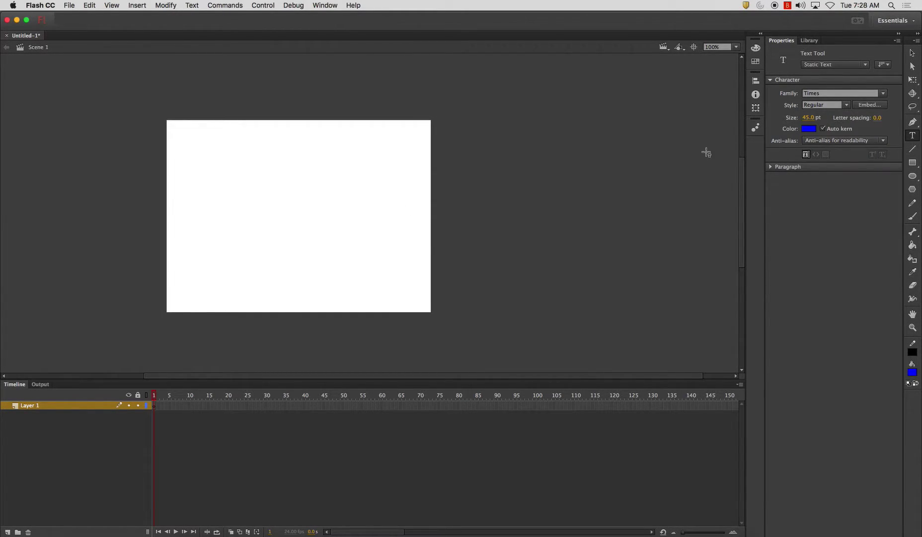
click(808, 129)
click(668, 158)
drag(198, 153, 428, 239)
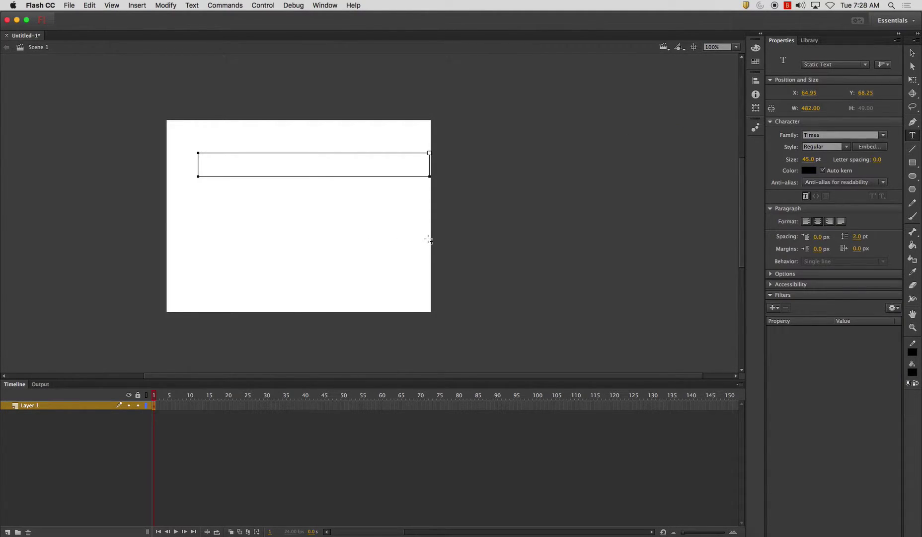
Type 'Title of Animation' with the author credit line on a second line
text(Title)
key(Return)
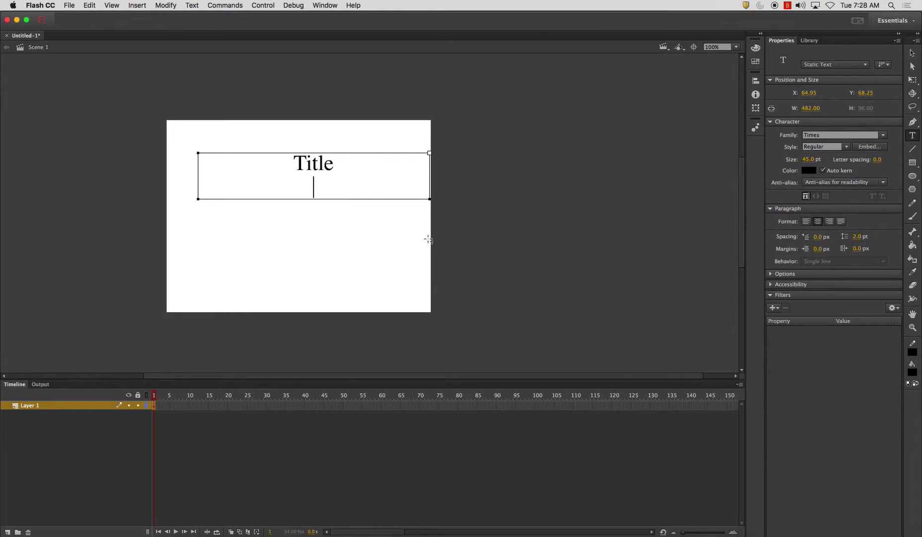
key(BackSpace)
text(of Animation)
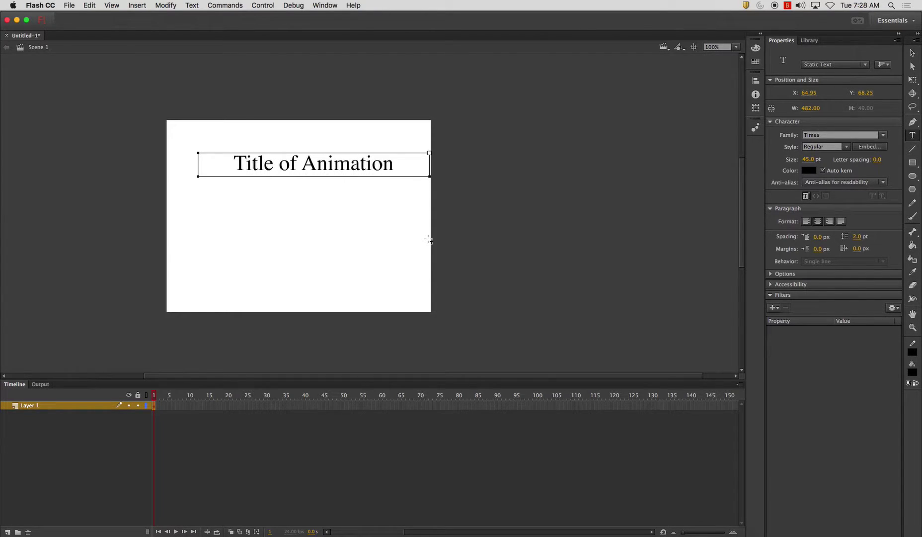
key(Return)
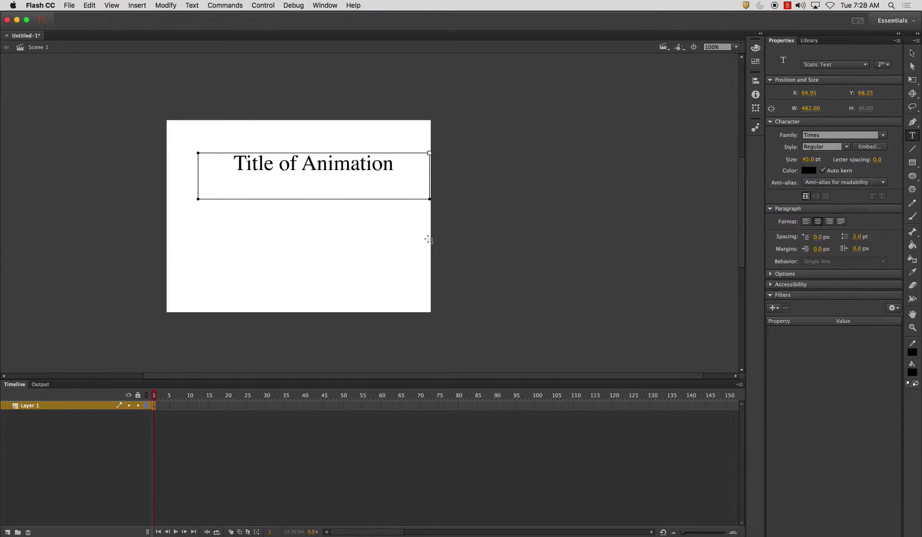
text(By Henrik H)
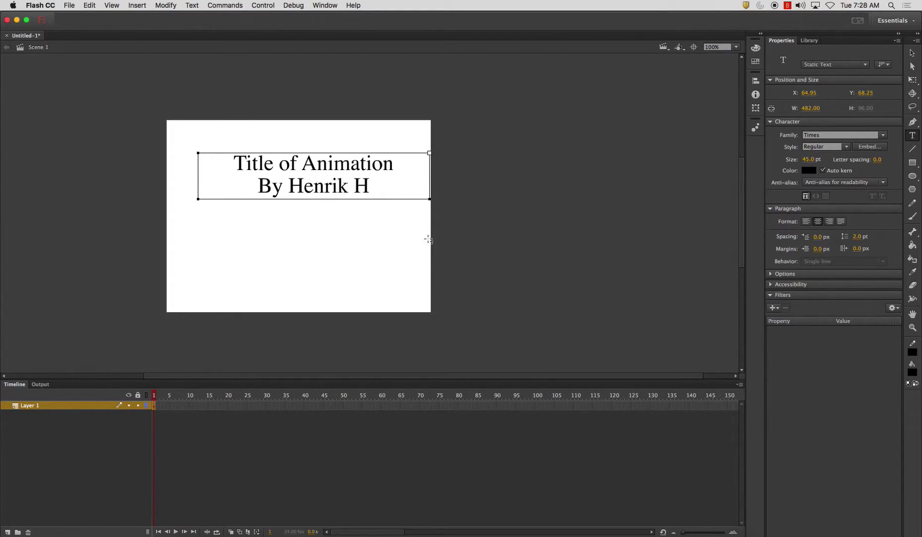
text(ost-Madsen)
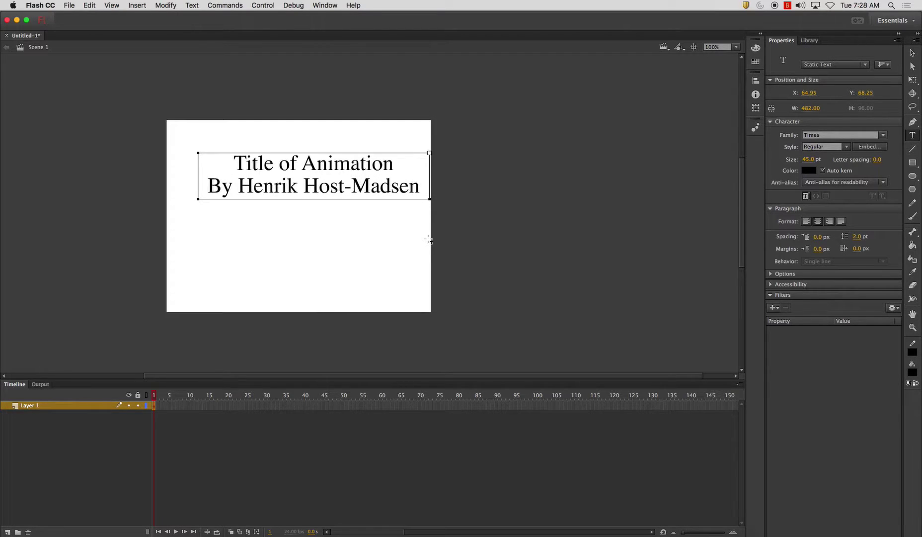
Centre the title block horizontally and vertically relative to the stage with the Align panel
key(Escape)
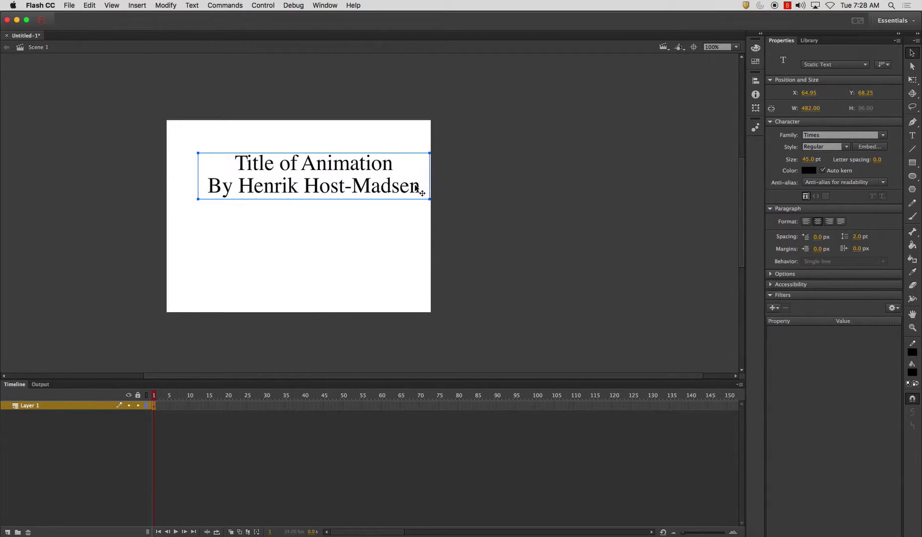
click(521, 219)
click(372, 175)
click(756, 81)
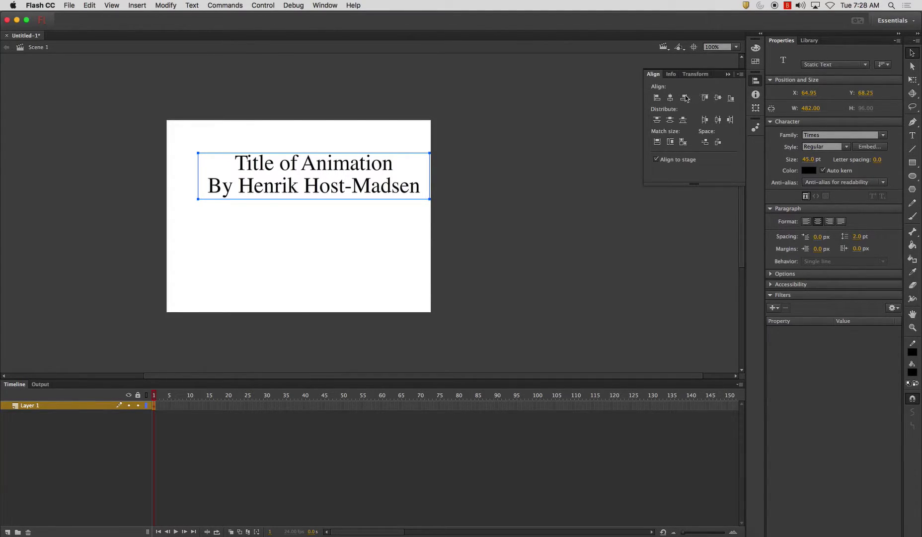
click(663, 163)
click(670, 97)
click(718, 98)
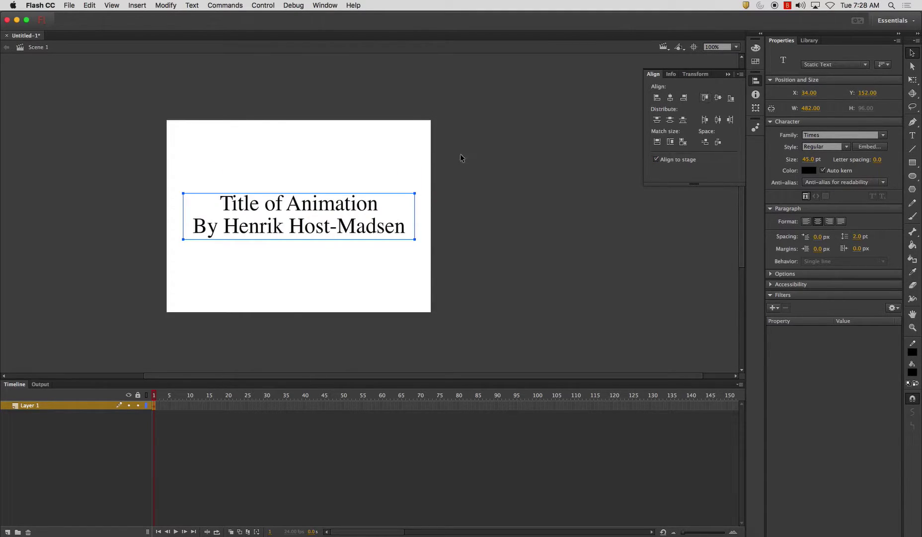
click(530, 157)
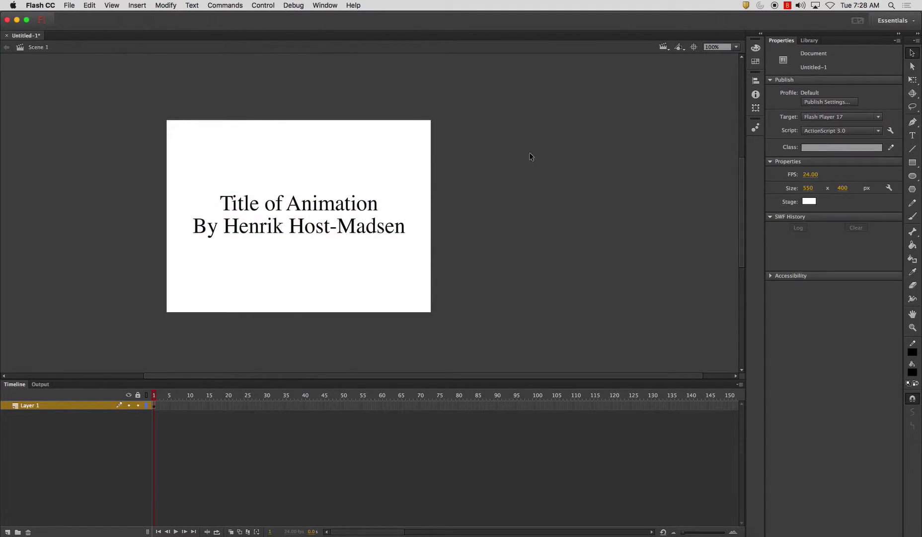
Set the stage background colour to an orange-red swatch
click(809, 201)
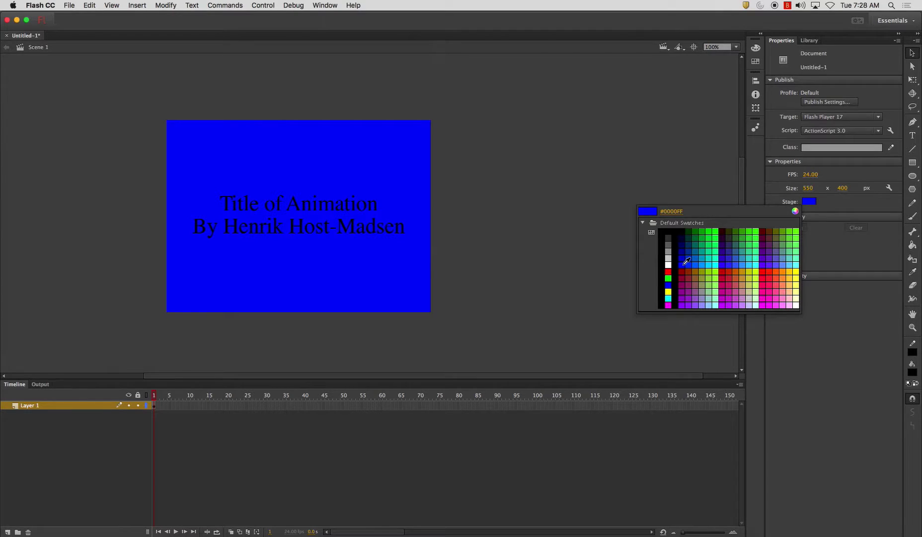
click(769, 273)
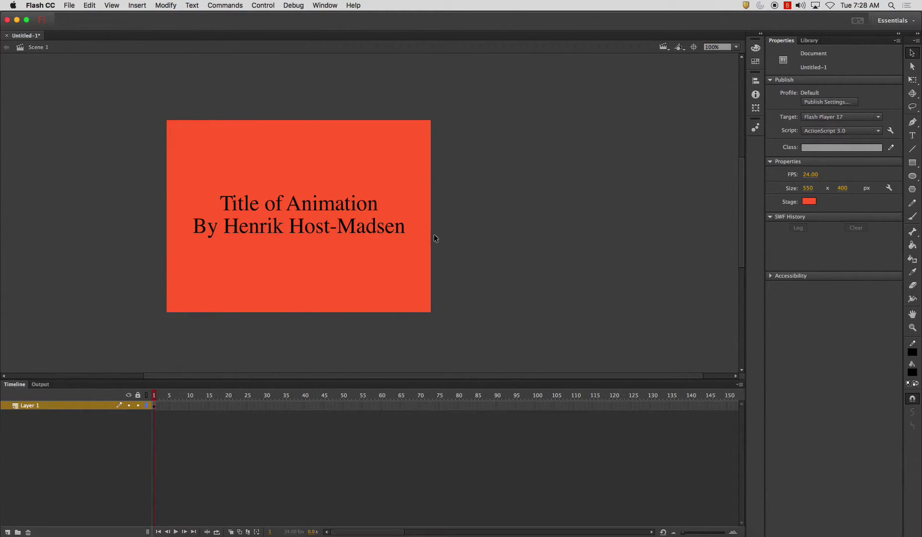
Add a Drop Shadow filter to the title, undo it, and add a Bevel instead
click(366, 227)
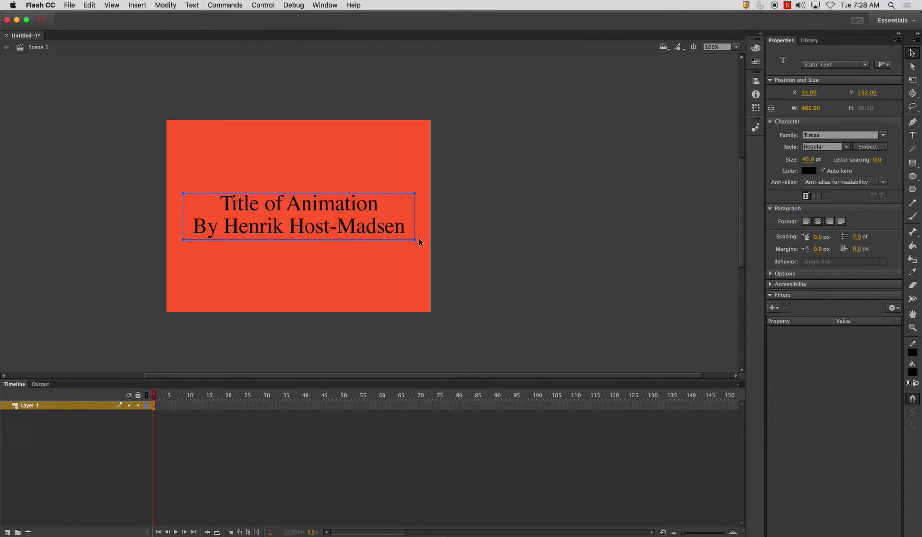
click(771, 308)
click(786, 318)
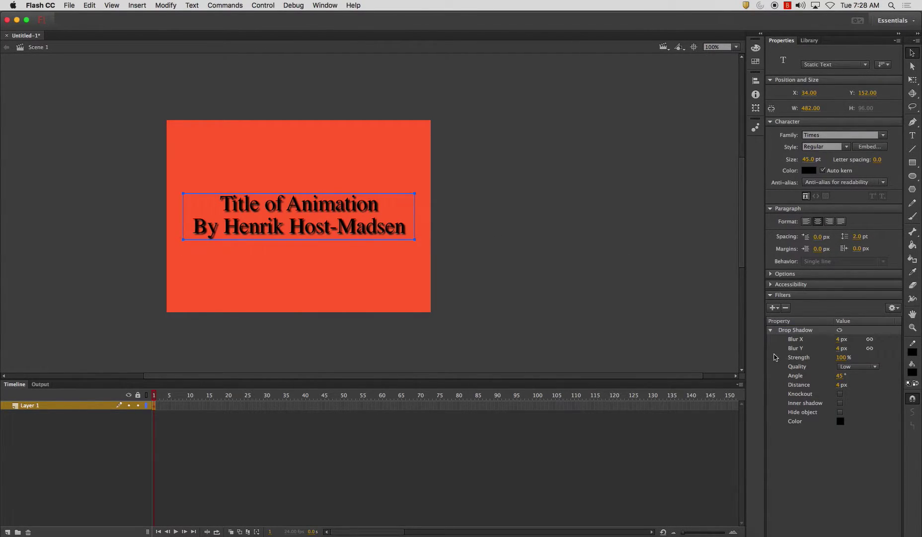
key(super+z)
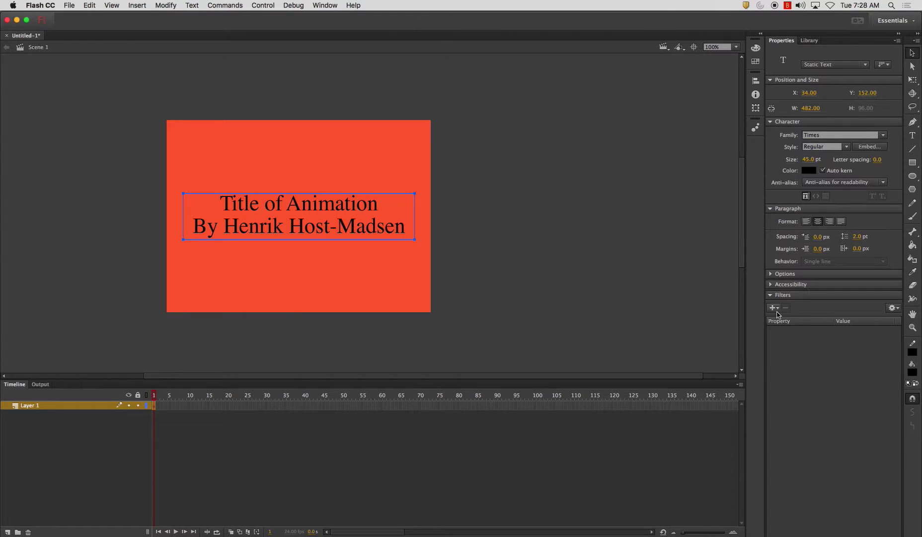
click(774, 308)
click(784, 349)
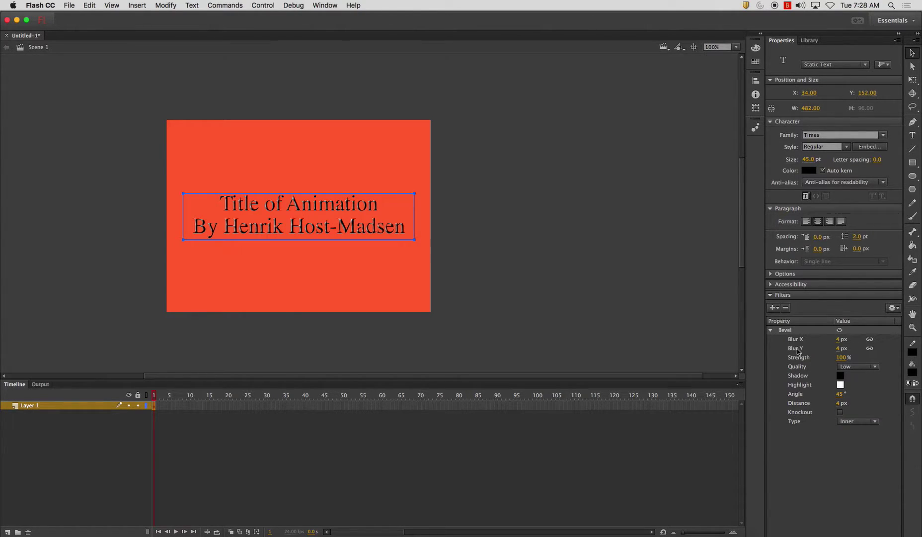
Add a Drop Shadow below the Bevel, then disable and delete the Bevel filter
click(774, 308)
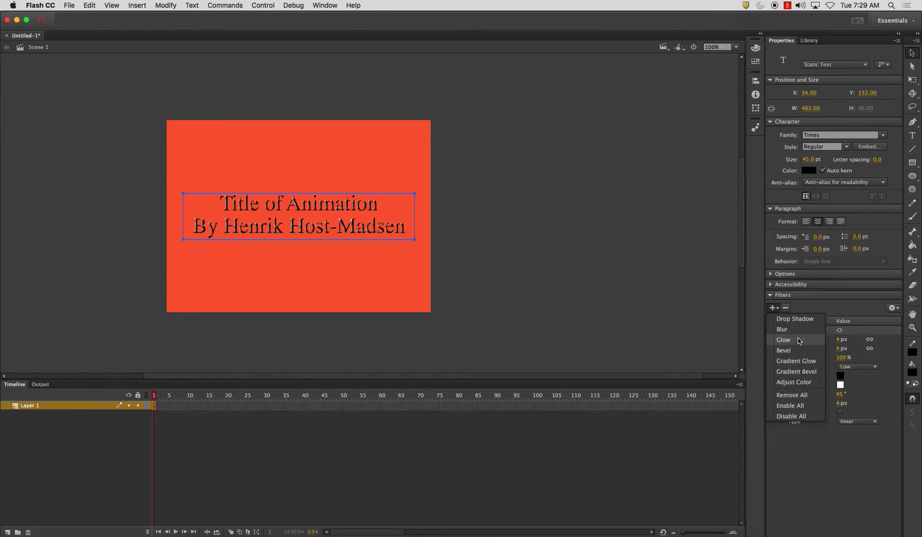
click(796, 318)
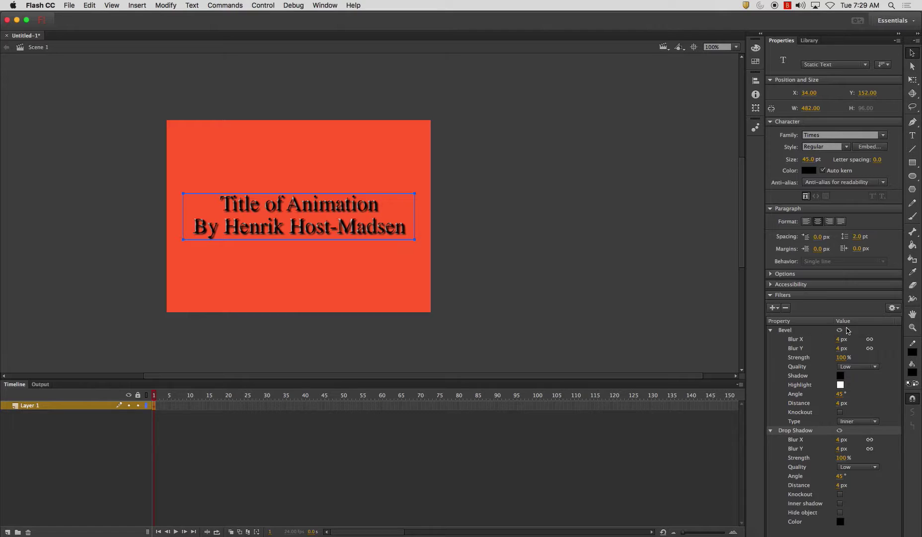
click(839, 330)
click(789, 332)
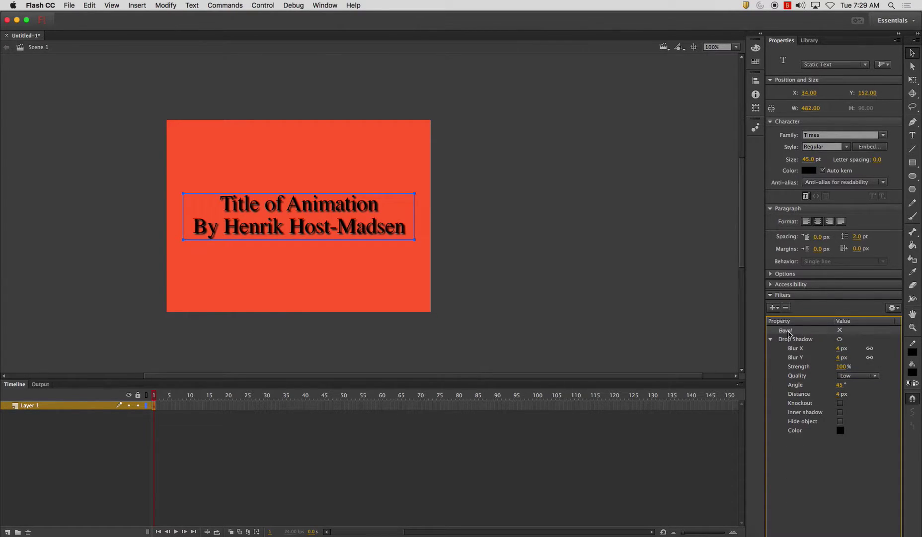
click(786, 307)
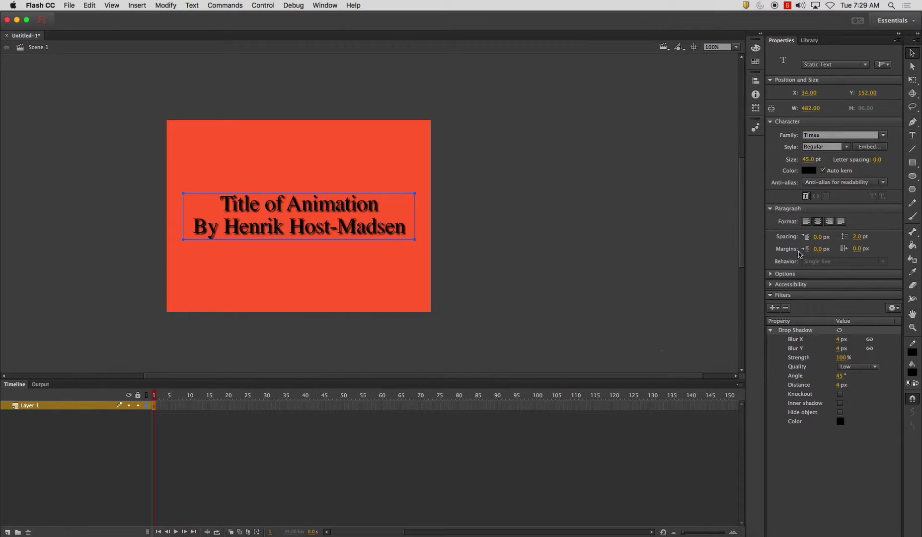
click(808, 171)
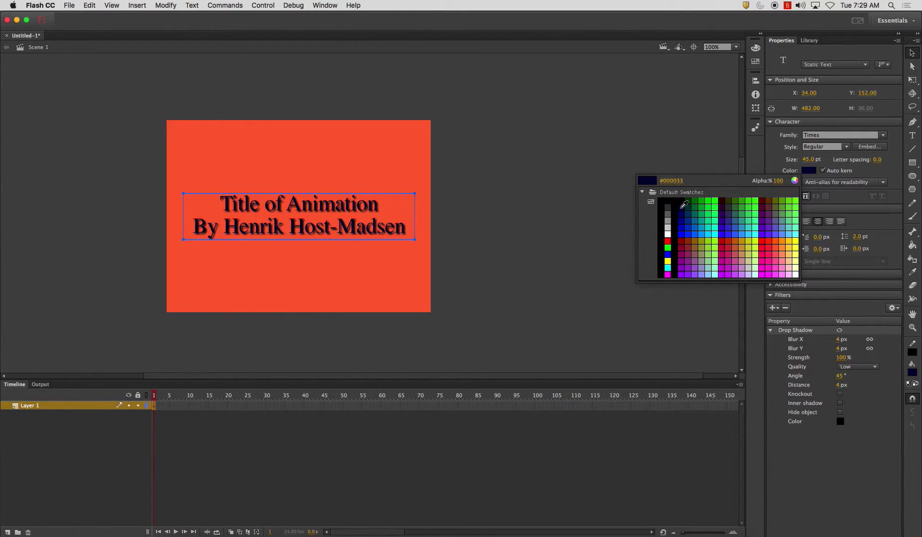
Make the title text green (#009933) and deselect it
click(705, 207)
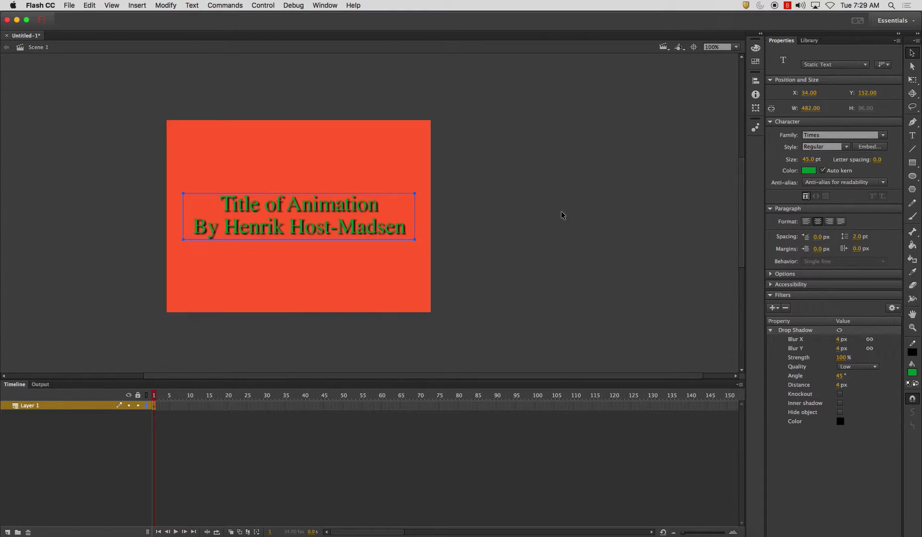
click(411, 260)
click(366, 224)
click(487, 165)
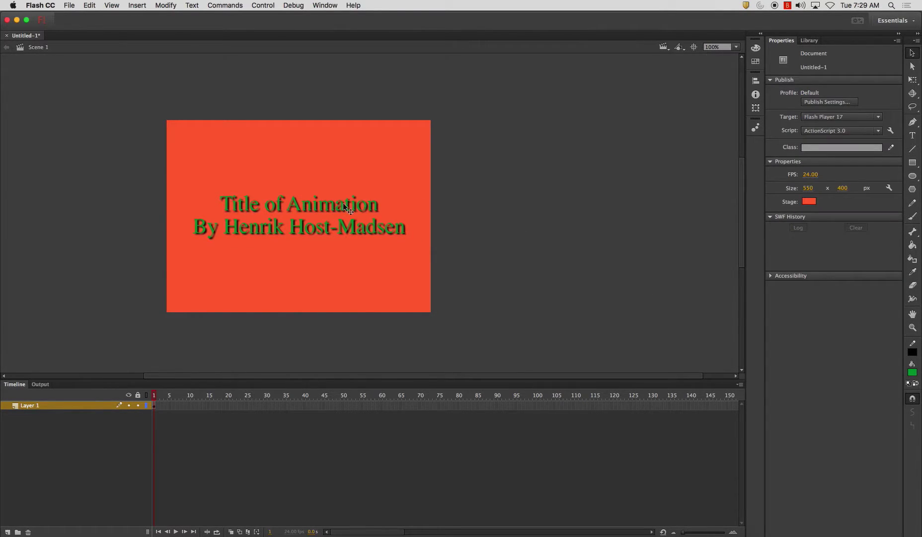
click(256, 204)
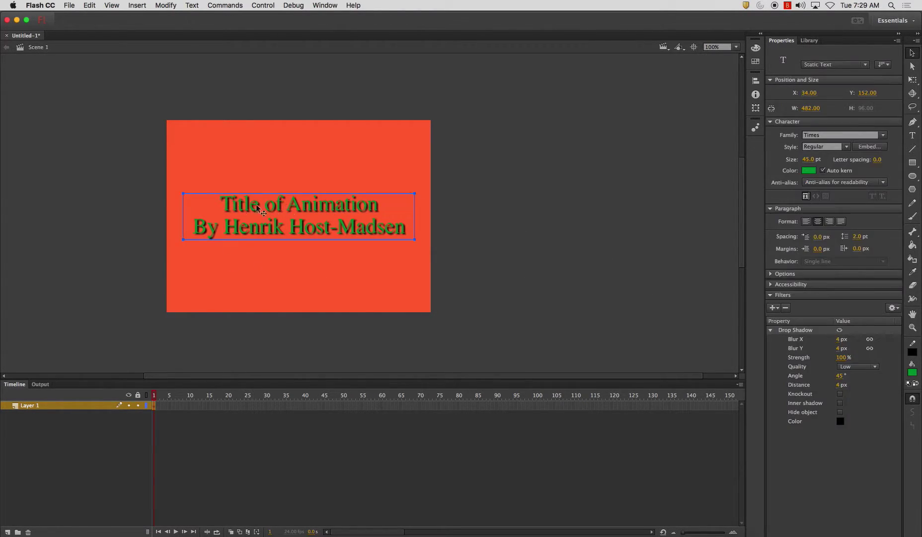
click(497, 216)
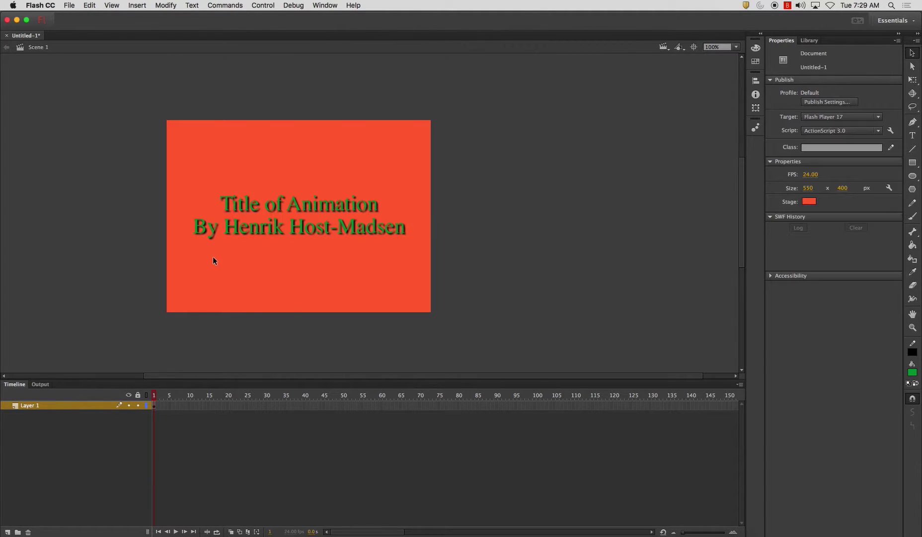
Rename Layer 1 to 'Text'
double_click(28, 406)
text(Text)
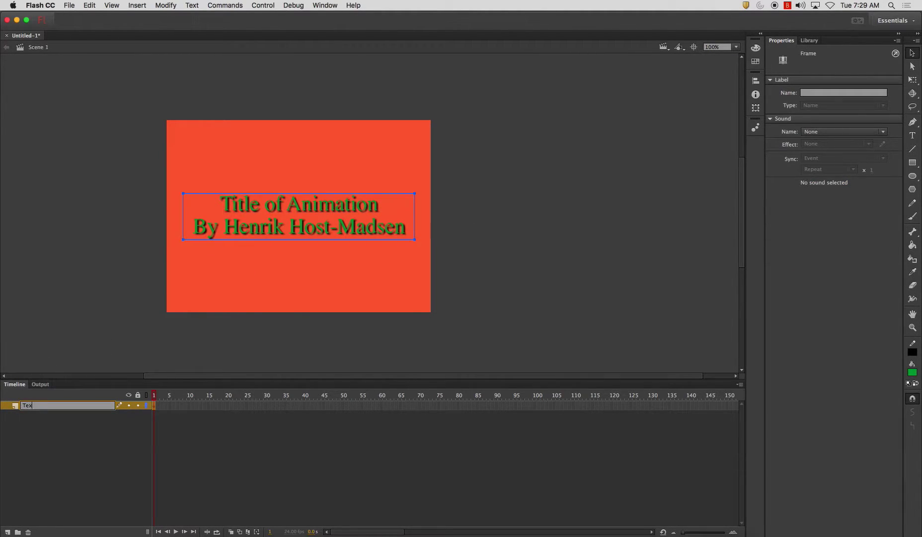
key(Return)
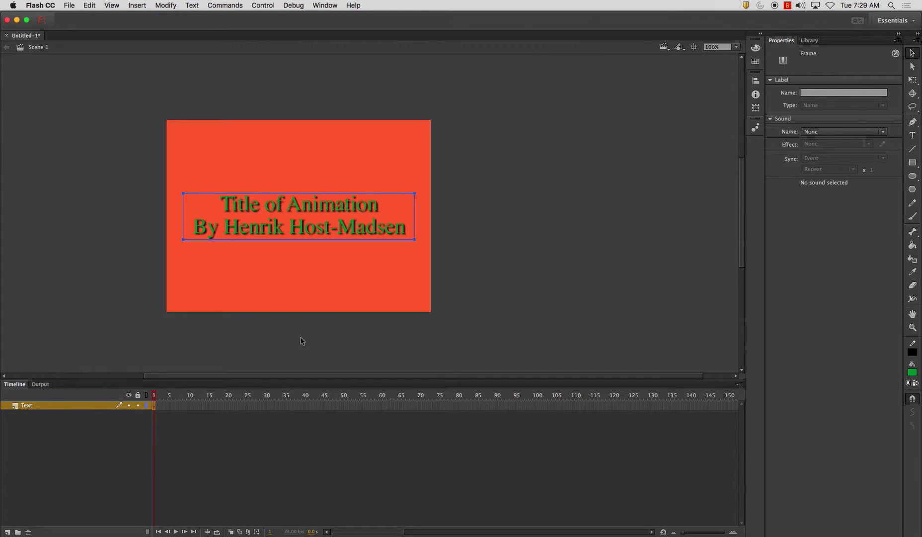
click(303, 341)
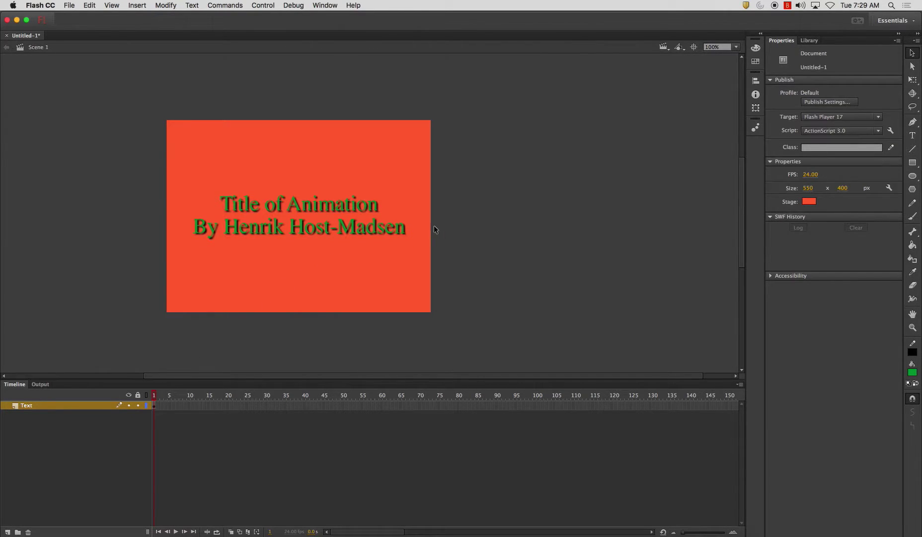
Add a new layer above Text and name it 'Mask'
click(7, 532)
double_click(38, 405)
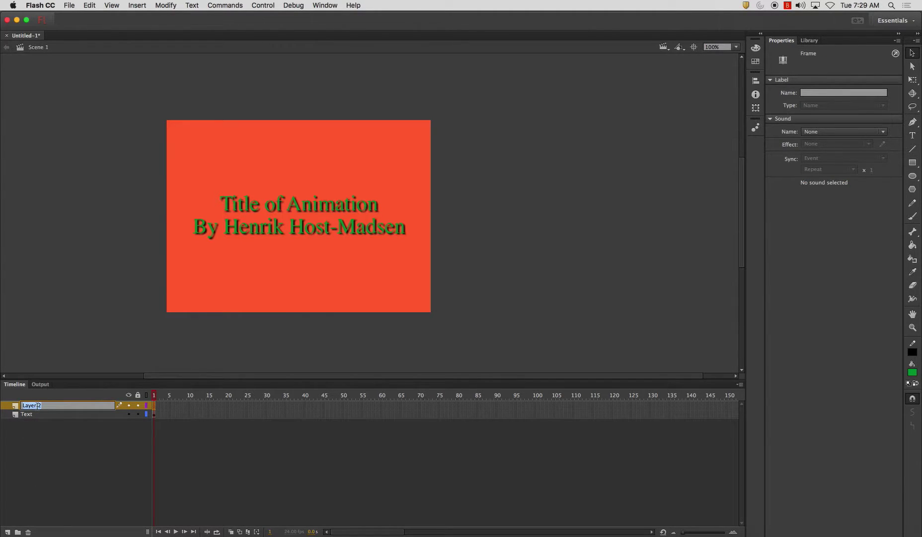
text(Mask)
key(Return)
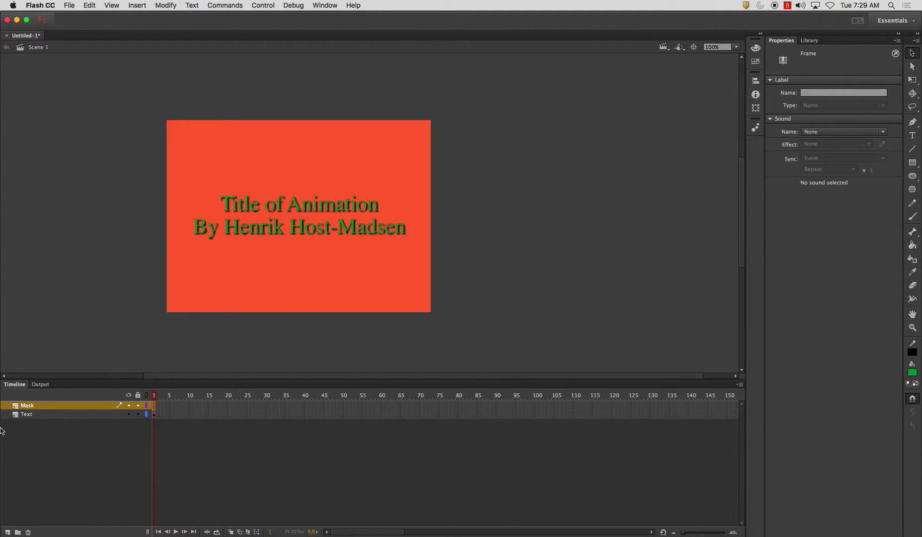
Draw a blue-filled rectangle on the Mask layer just above the top of the stage
click(913, 163)
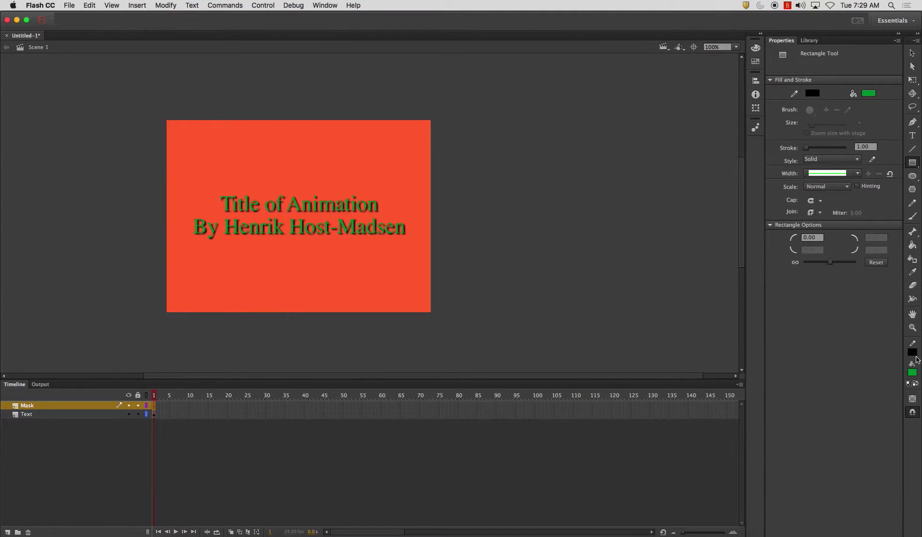
click(912, 372)
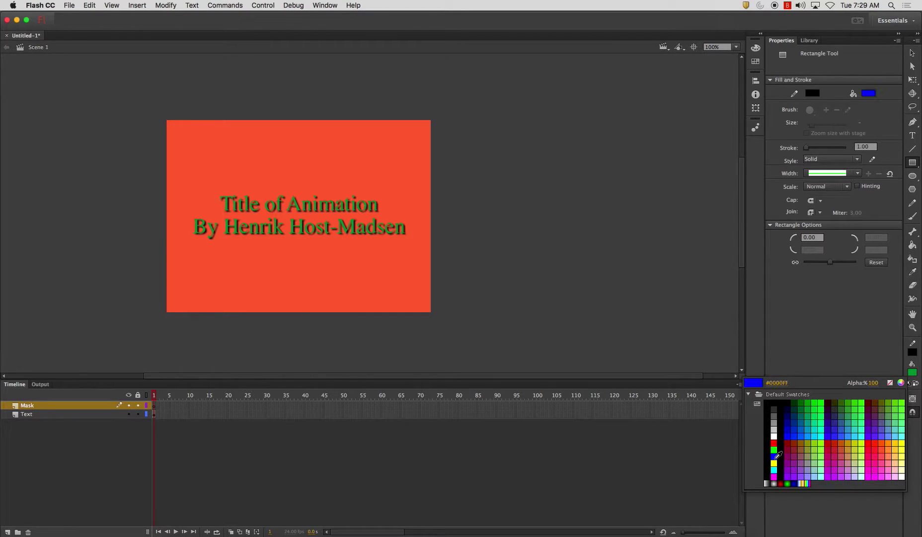
click(776, 454)
scroll(361, 236, right, 2)
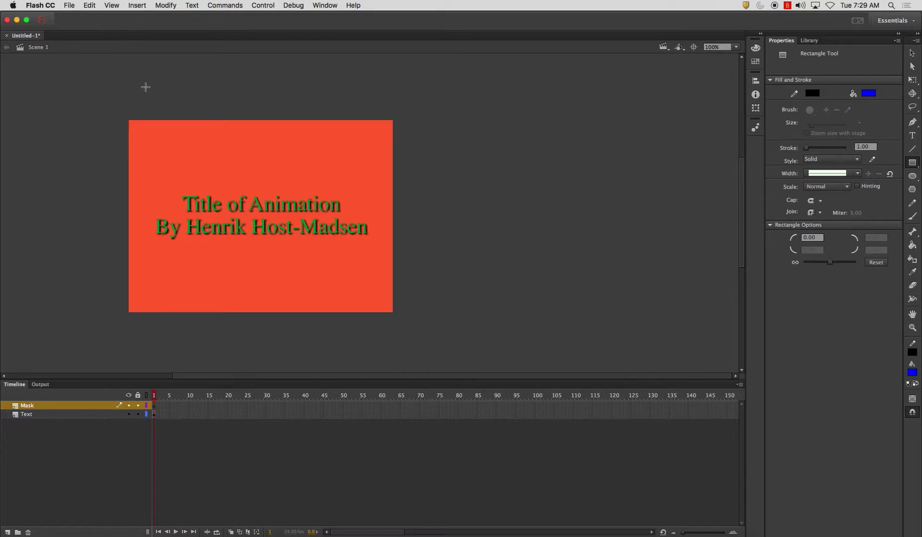
mouse_move(142, 85)
mouse_down()
mouse_move(306, 101)
mouse_move(379, 130)
mouse_move(378, 119)
mouse_up()
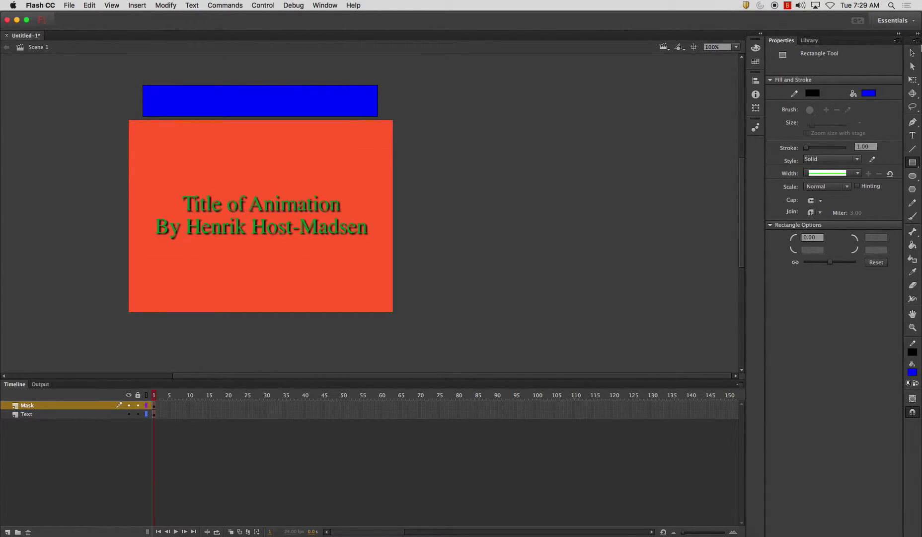
click(912, 52)
click(755, 82)
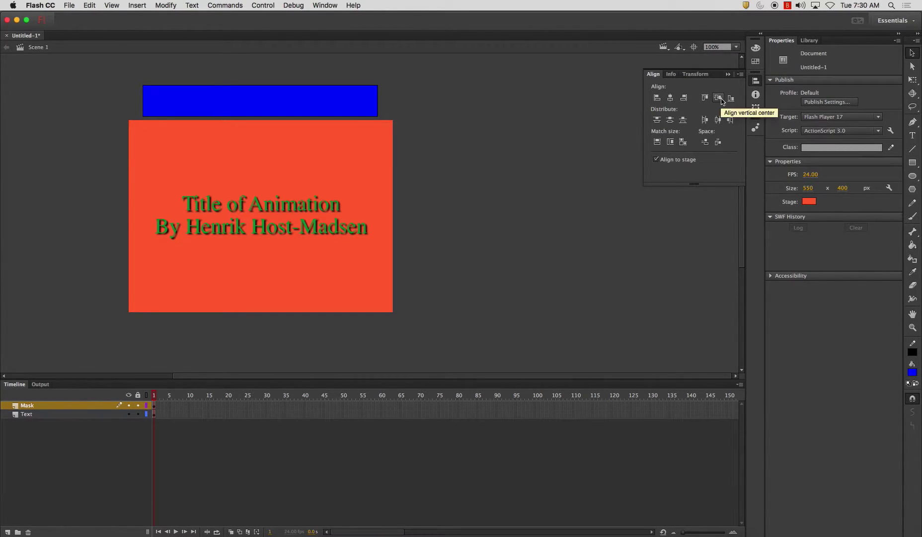
Centre the blue rectangle vertically on the stage over the title using Align to stage
click(376, 105)
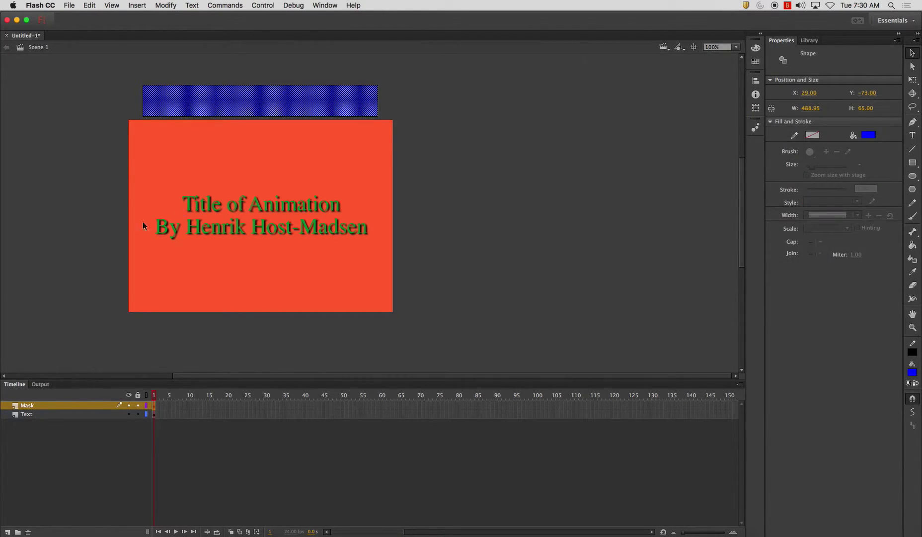
click(38, 405)
click(755, 82)
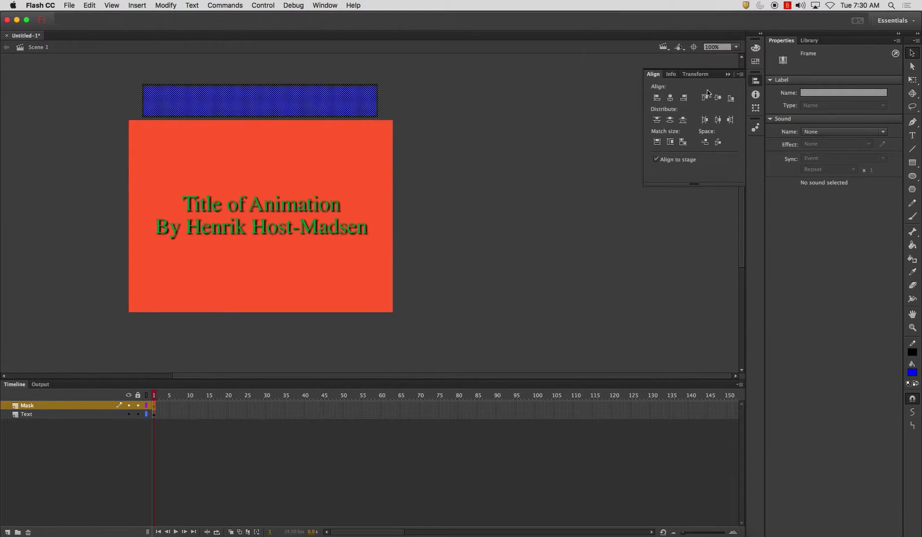
click(718, 97)
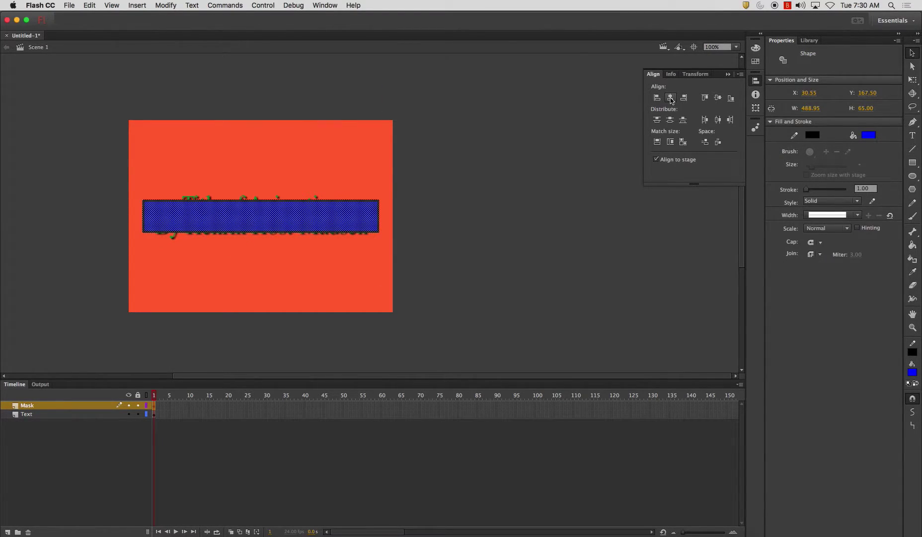
click(913, 82)
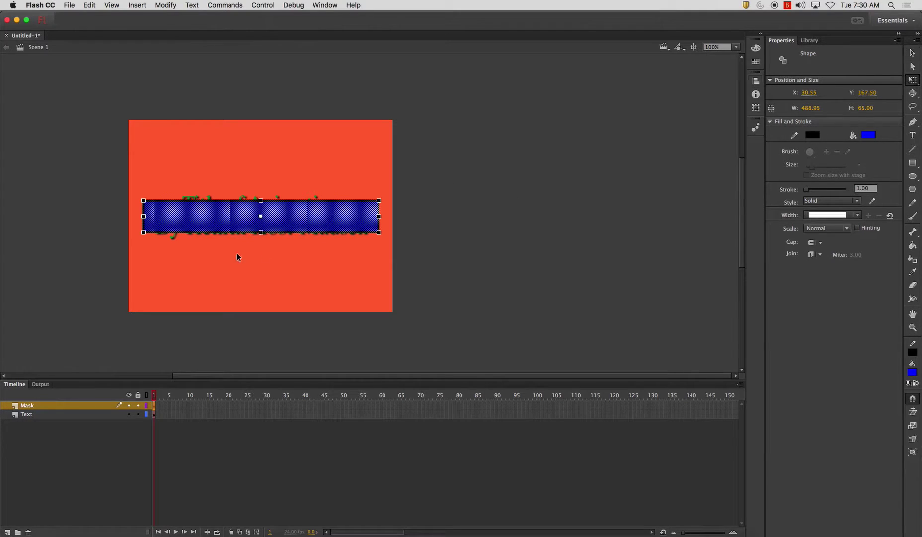
Enlarge the rectangle to 488.95 × 141.80 px and move it above the stage to Y −129.90
drag(261, 200, 261, 194)
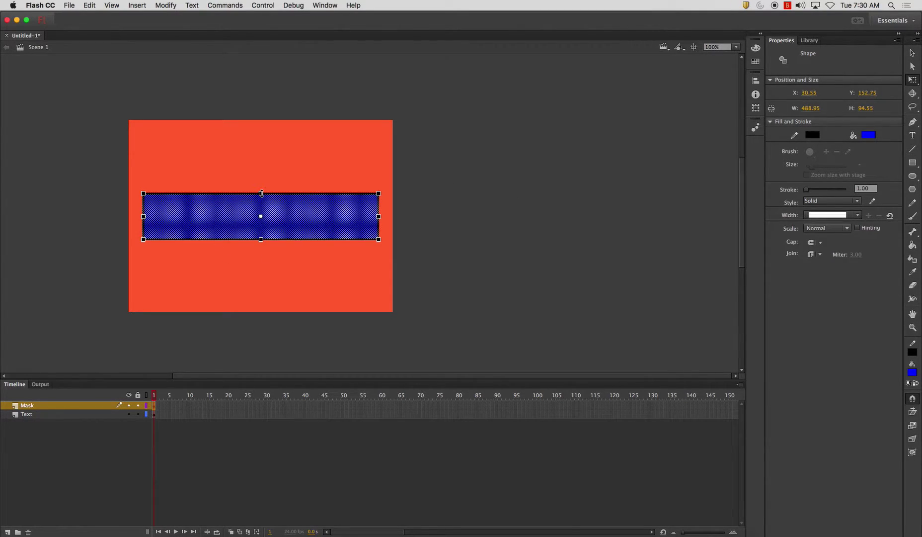
drag(337, 205, 337, 81)
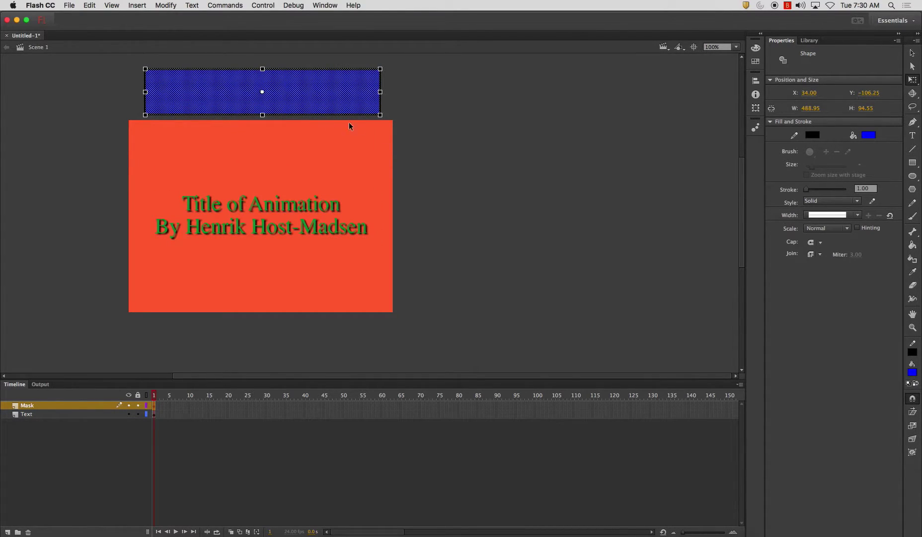
drag(263, 116, 264, 127)
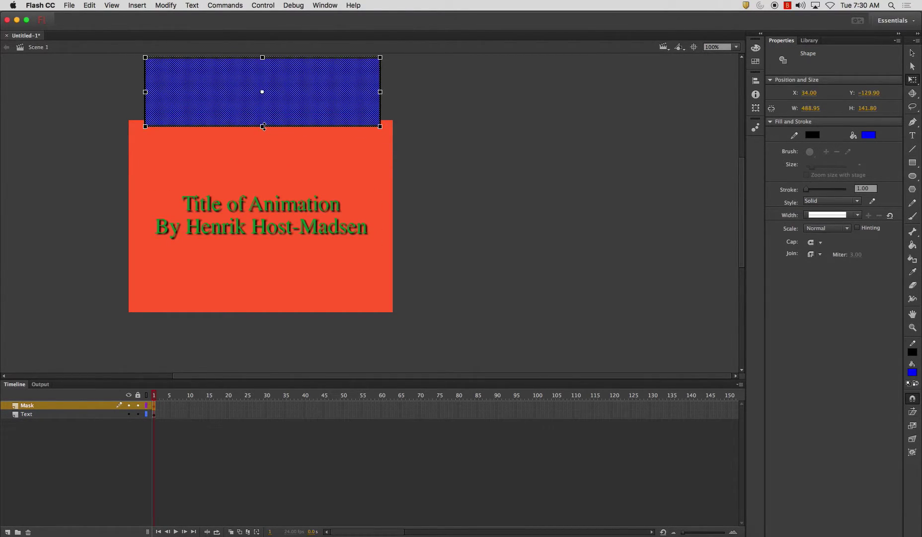
click(599, 128)
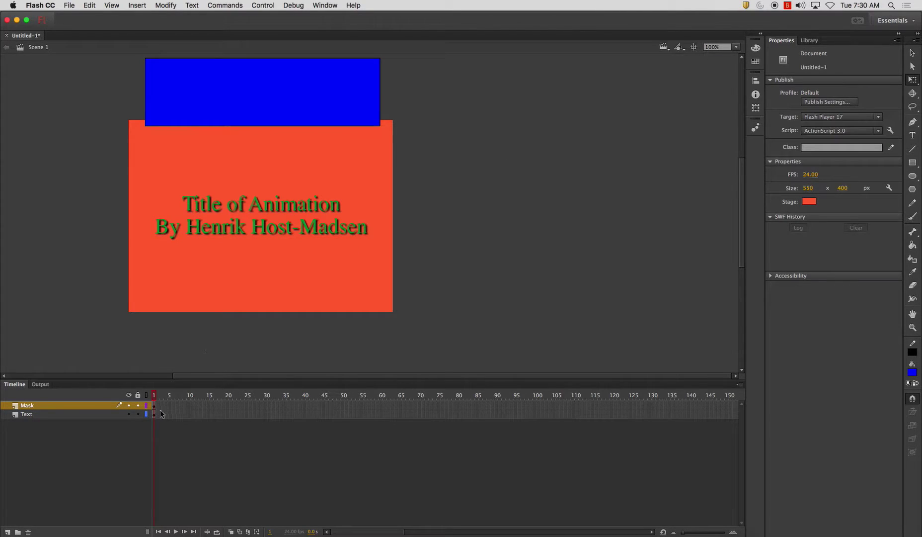
Turn the Mask layer into a mask over the Text layer
scroll(162, 414, right, 5)
right_click(33, 406)
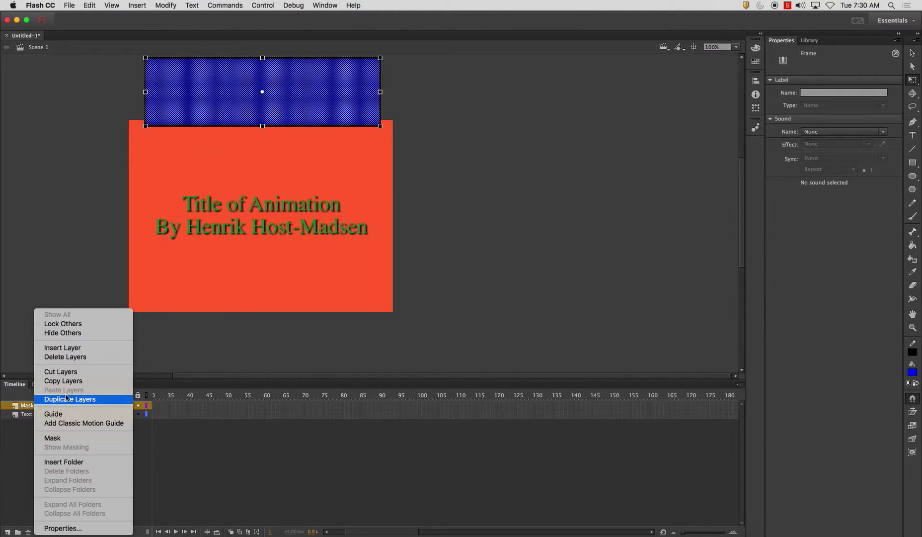
click(59, 439)
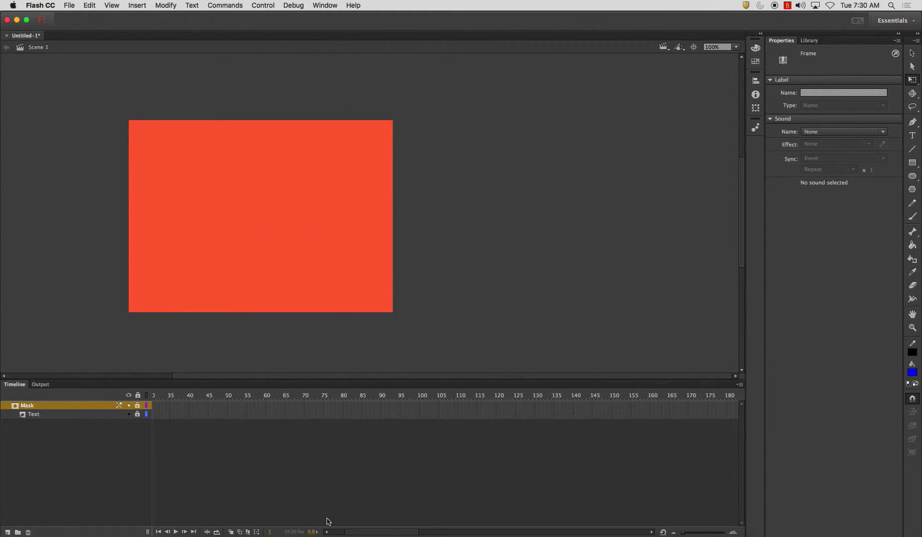
drag(358, 531, 346, 531)
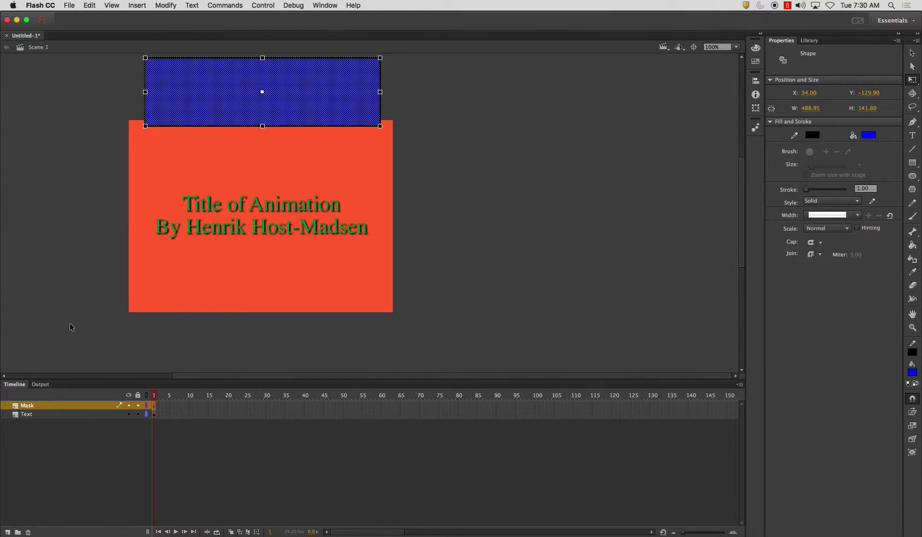
Extend the Text layer to frame 48 with Insert Frame
click(44, 289)
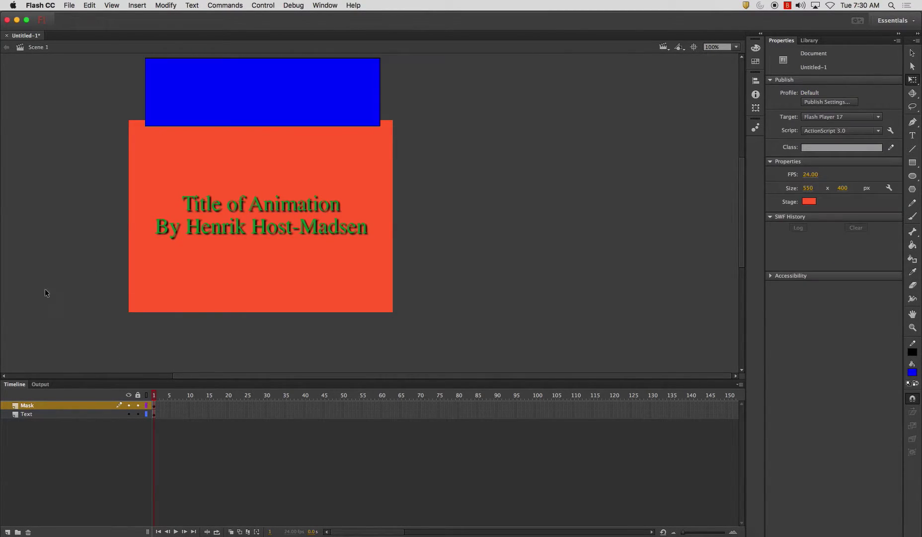
click(335, 413)
right_click(334, 414)
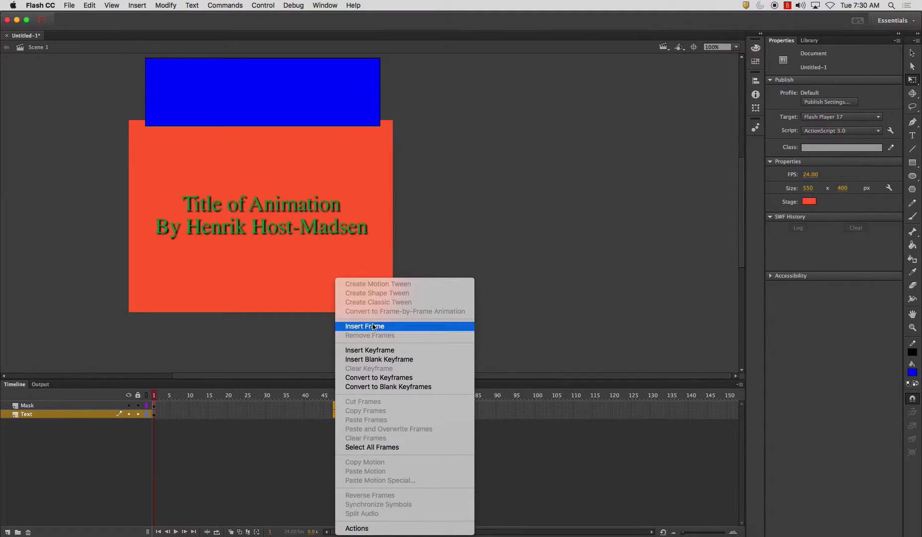
click(374, 326)
click(478, 264)
Convert the blue rectangle into a Graphic symbol named Mask_Rectangle
click(28, 405)
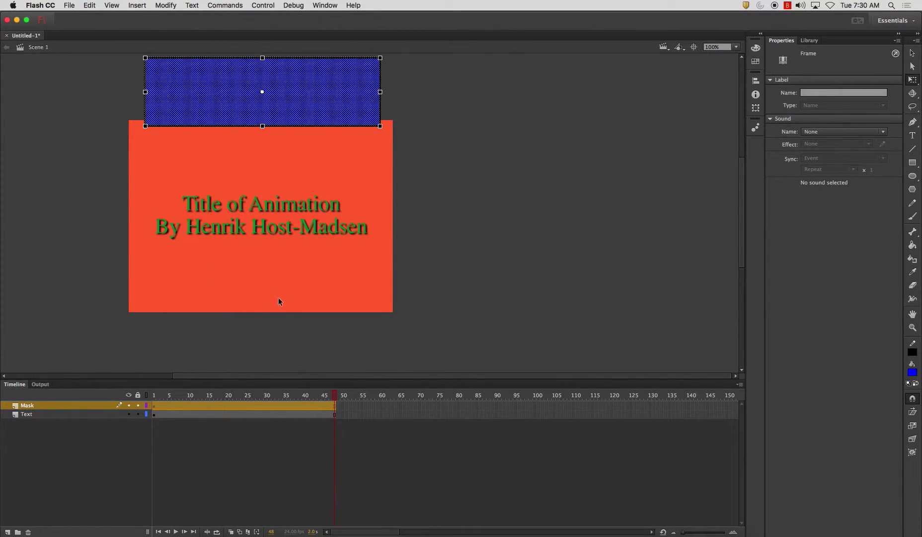
key(F8)
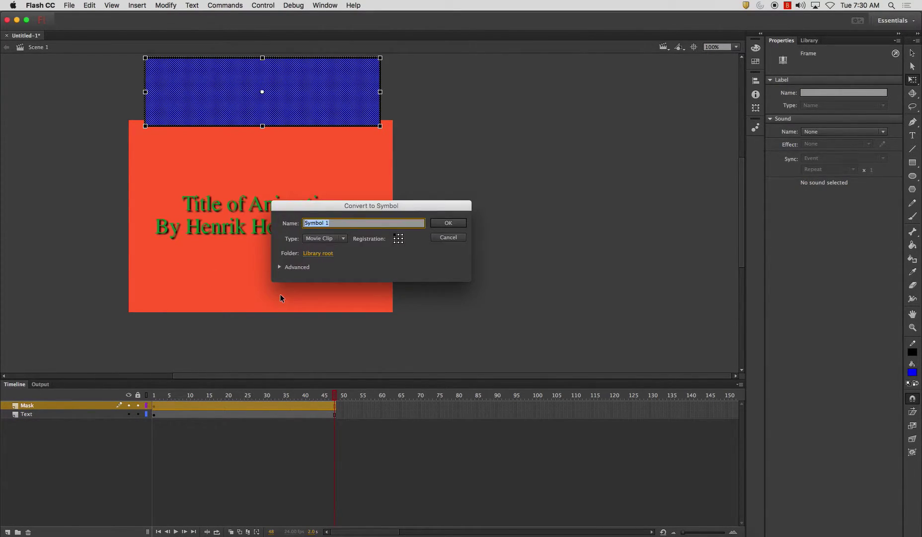
click(326, 241)
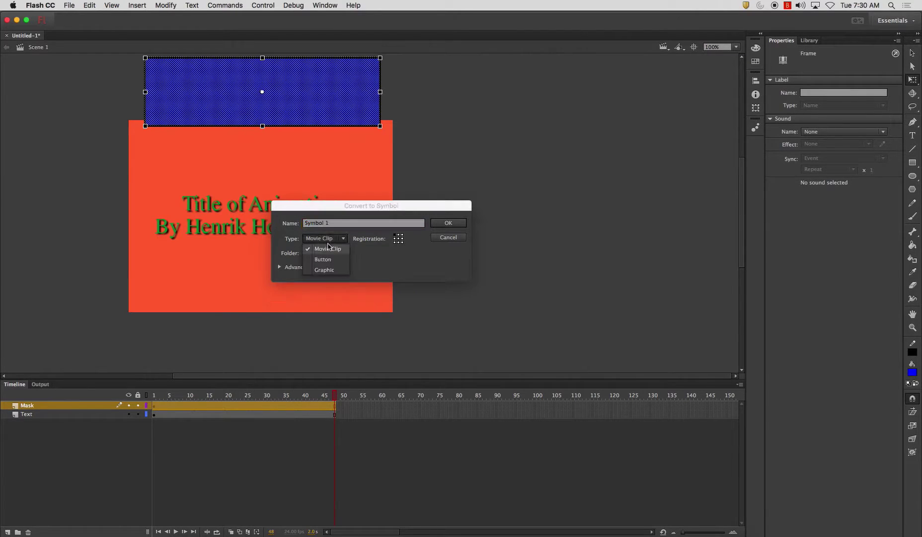
click(332, 270)
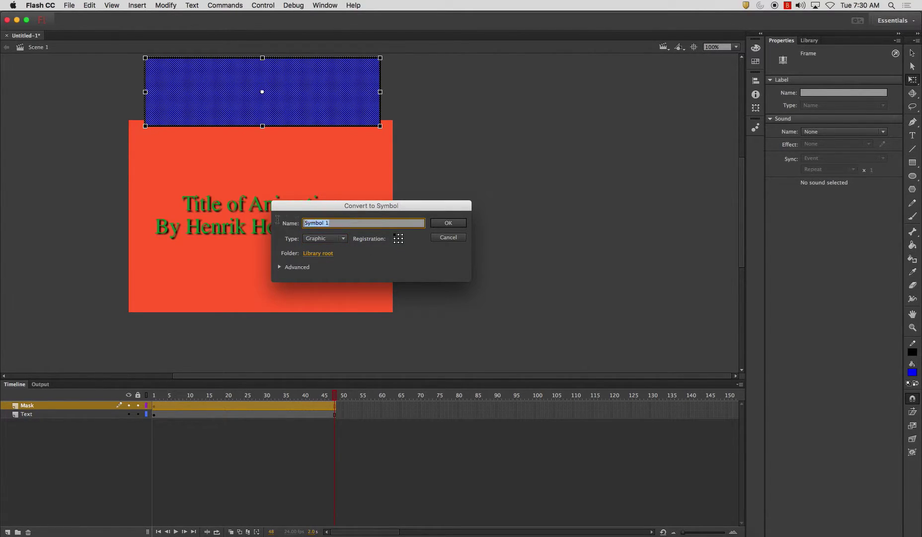
text(Mask_Rectangle)
key(Return)
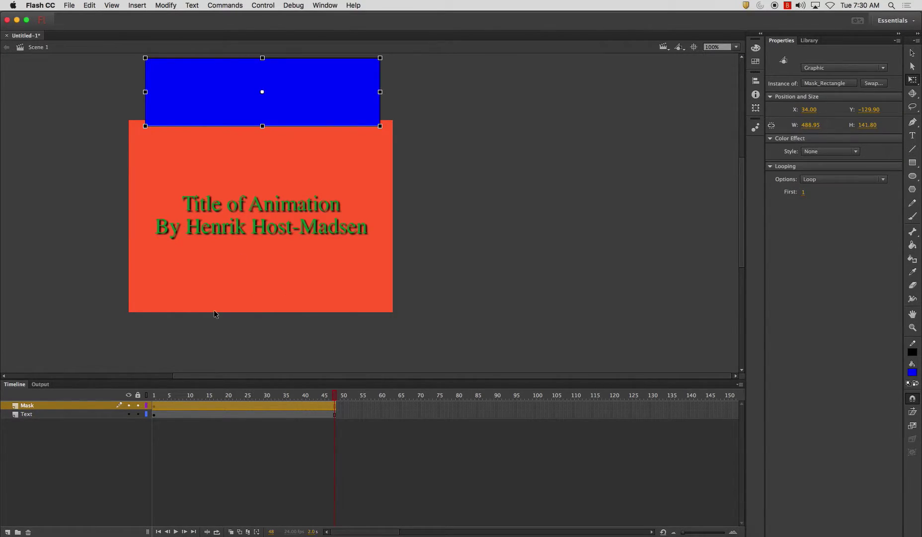
Motion-tween the blue rectangle down below the title text at frame 48
right_click(261, 406)
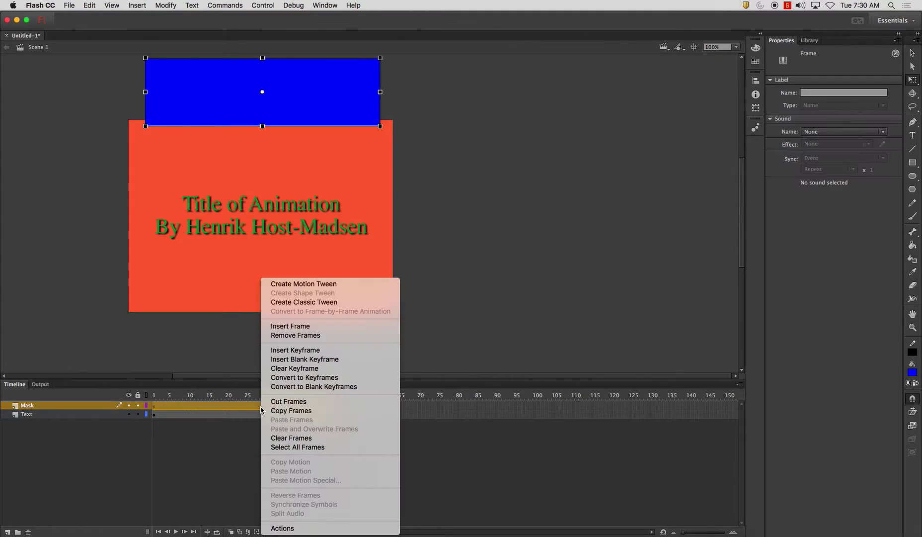
click(321, 288)
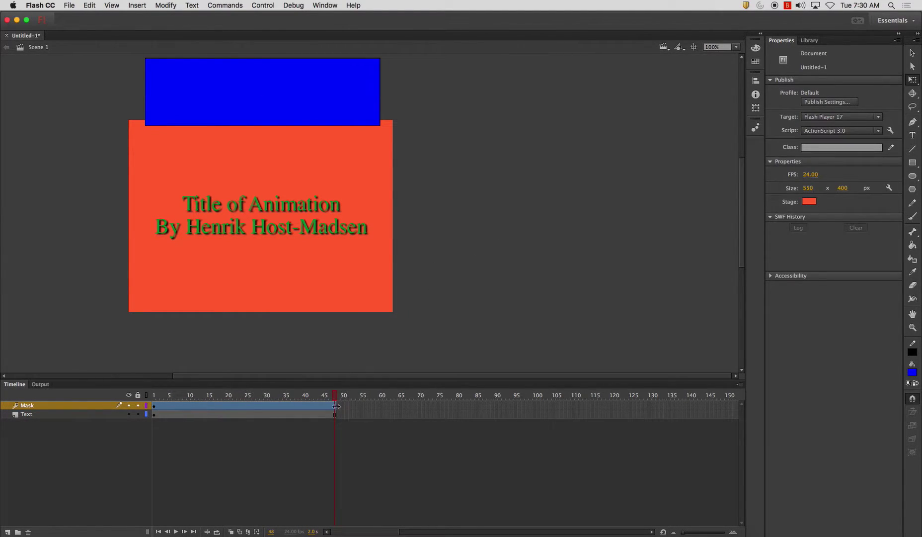
click(342, 88)
drag(341, 88, 344, 335)
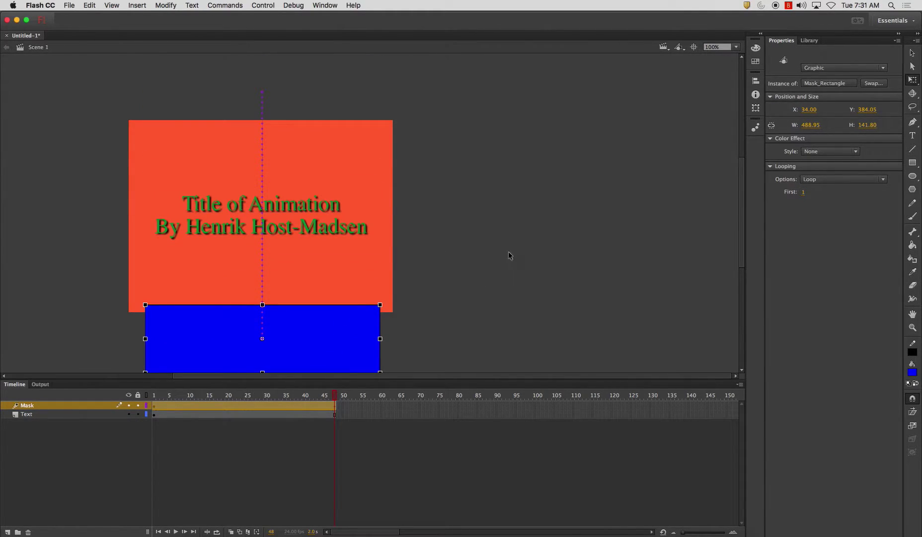
Make the Mask layer a mask over the title, then scrub to preview it
right_click(59, 408)
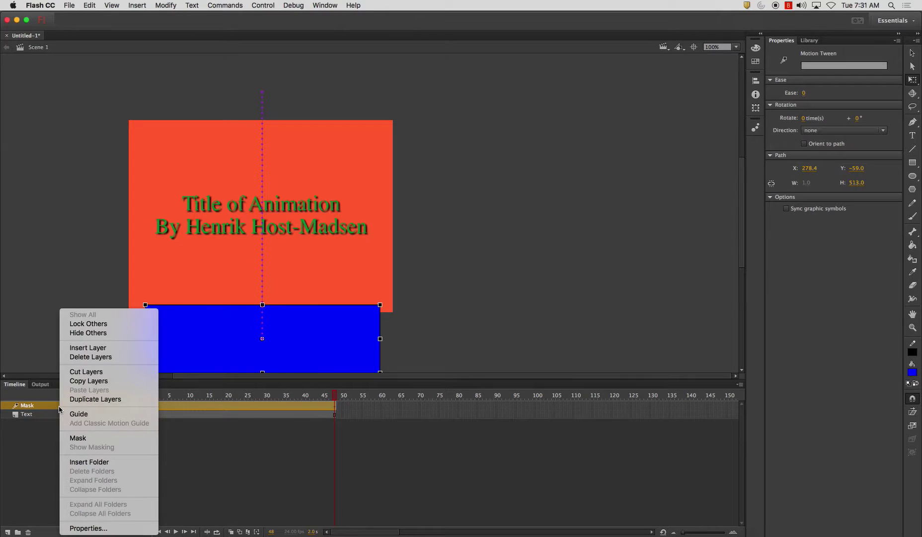
click(94, 437)
drag(177, 396, 243, 411)
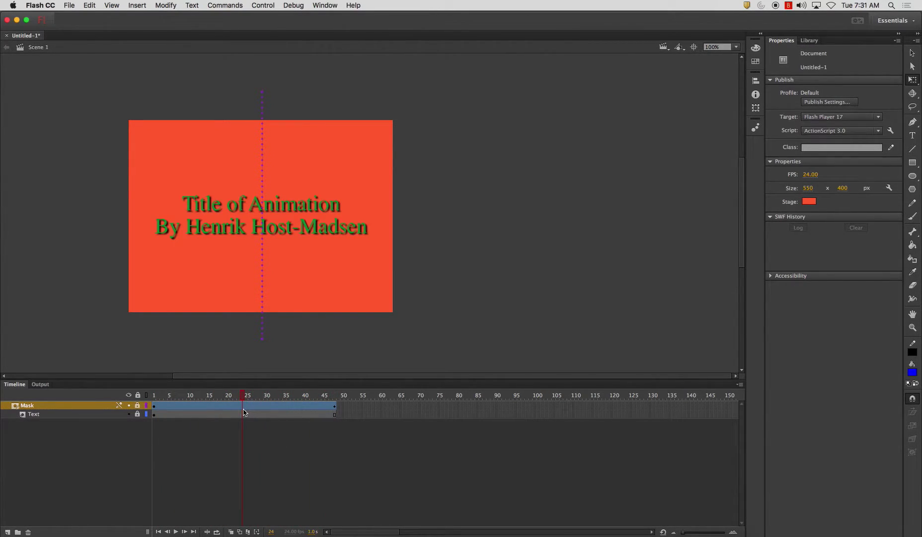
Toggle the Mask layer's lock, then test the movie to play the masked title SWF
click(73, 405)
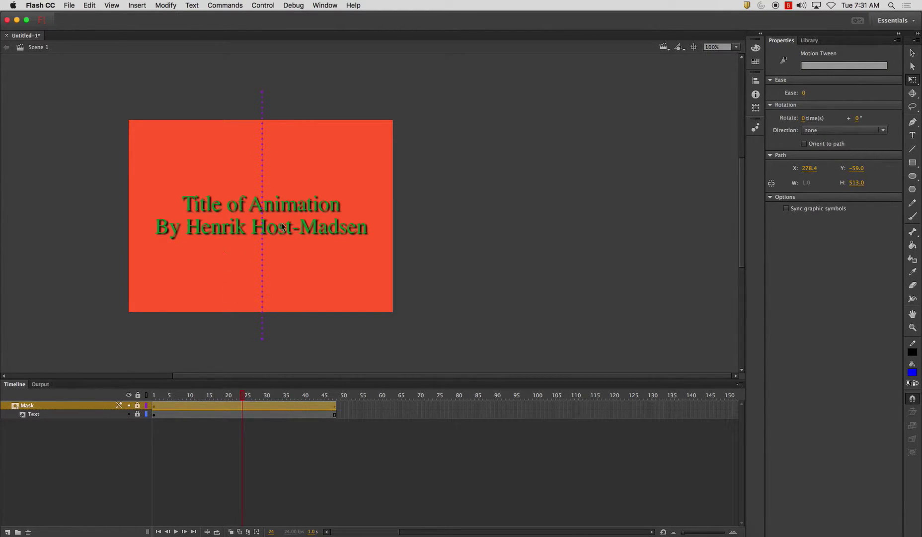
click(138, 406)
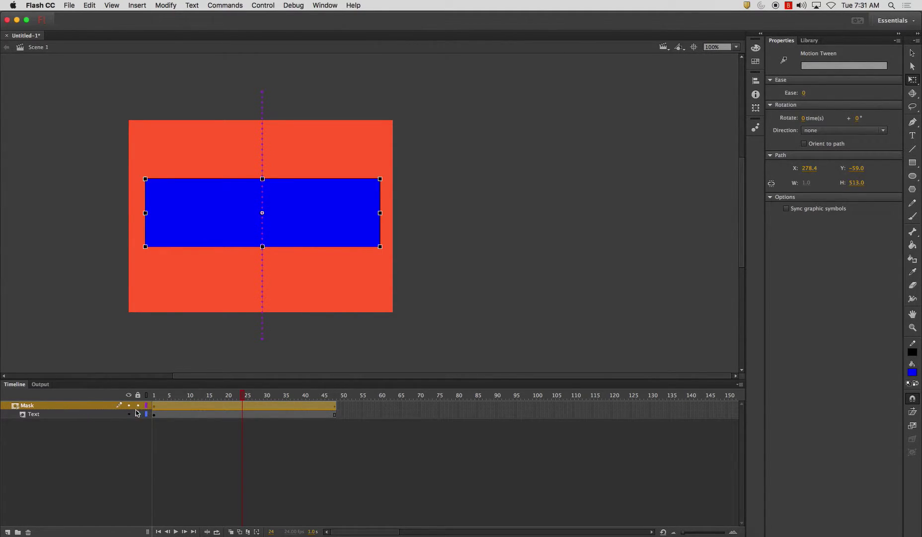
click(138, 405)
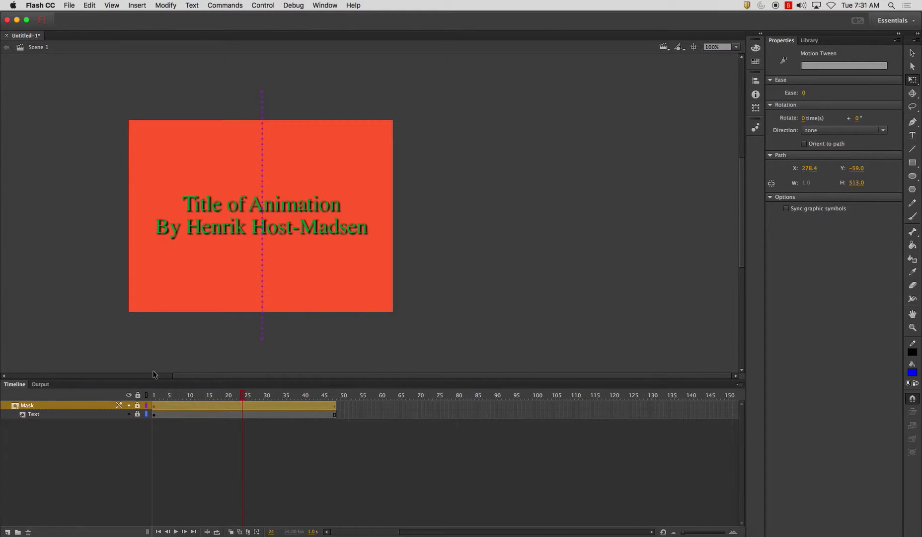
key(super+Return)
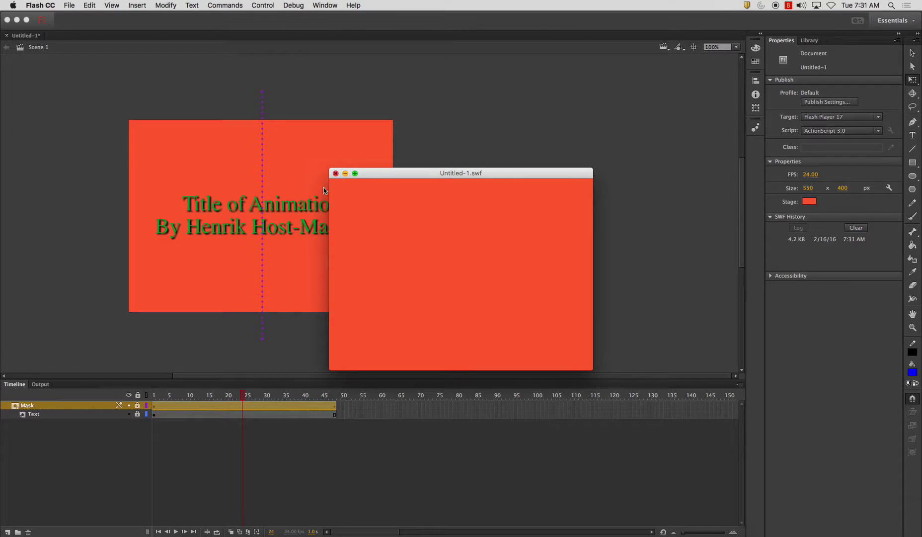
Extend the Text and Mask layers to frame 66, then remove frame 66 so both end at 65
click(336, 173)
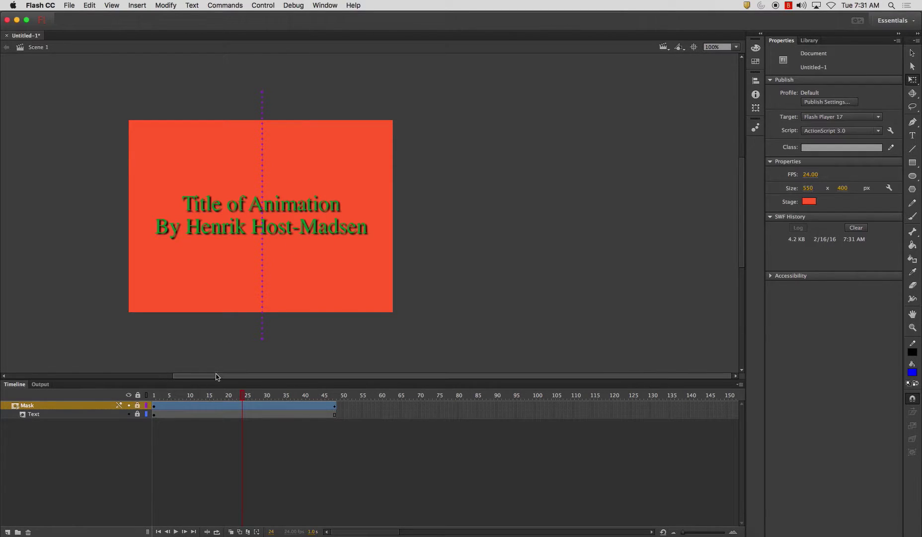
click(336, 407)
click(334, 414)
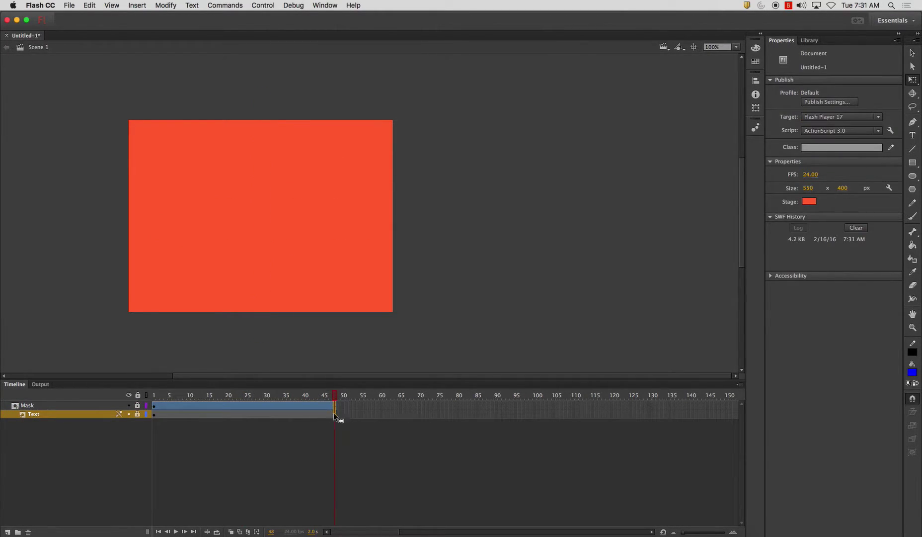
drag(335, 414, 403, 413)
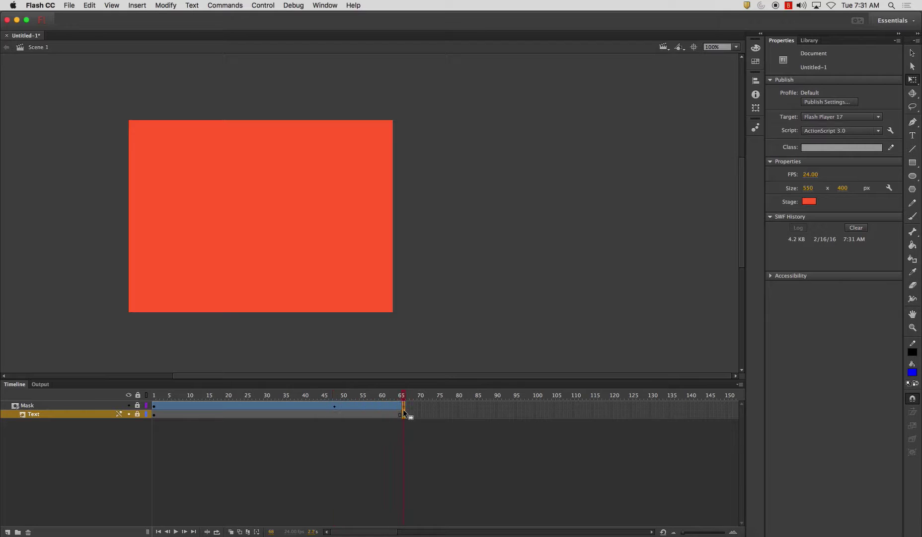
click(335, 405)
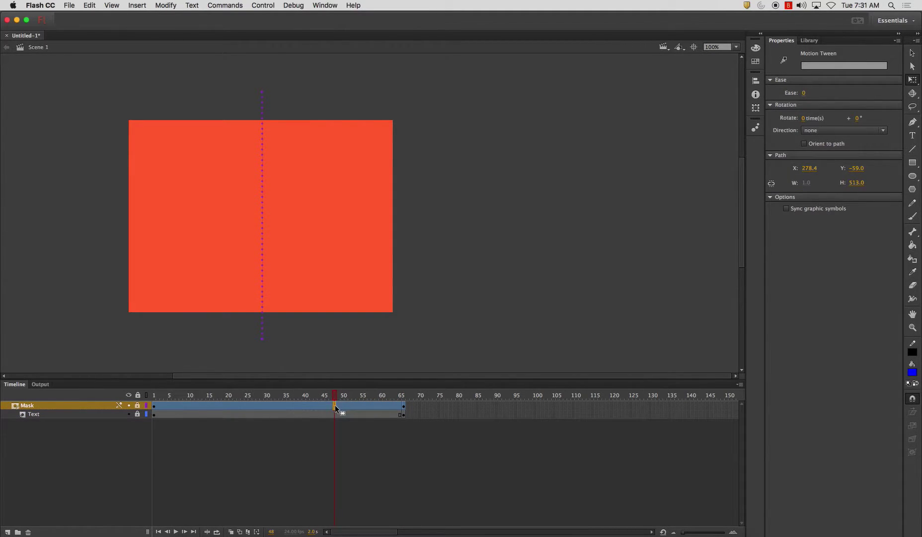
click(405, 405)
right_click(404, 417)
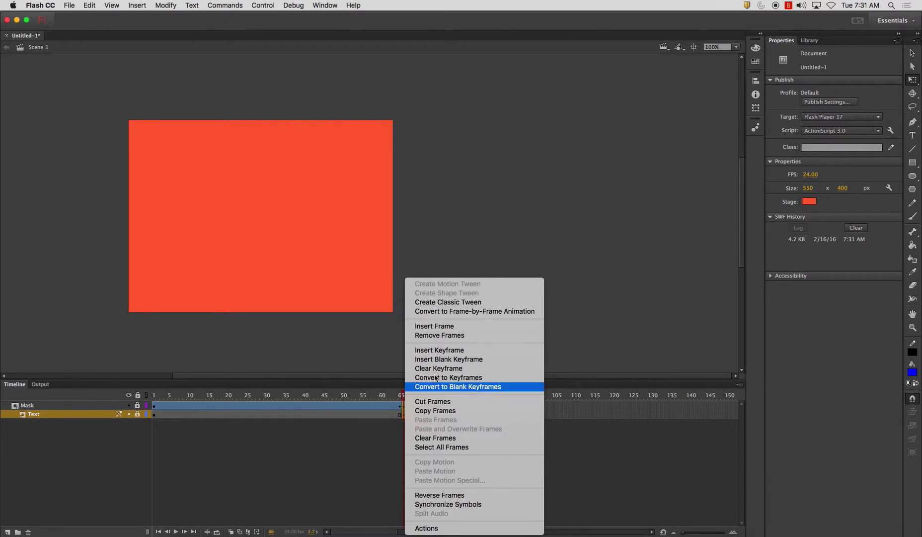
click(450, 338)
Test the movie again, then toggle the Mask and Text layer locks at frame 3 to check masking
key(super+Return)
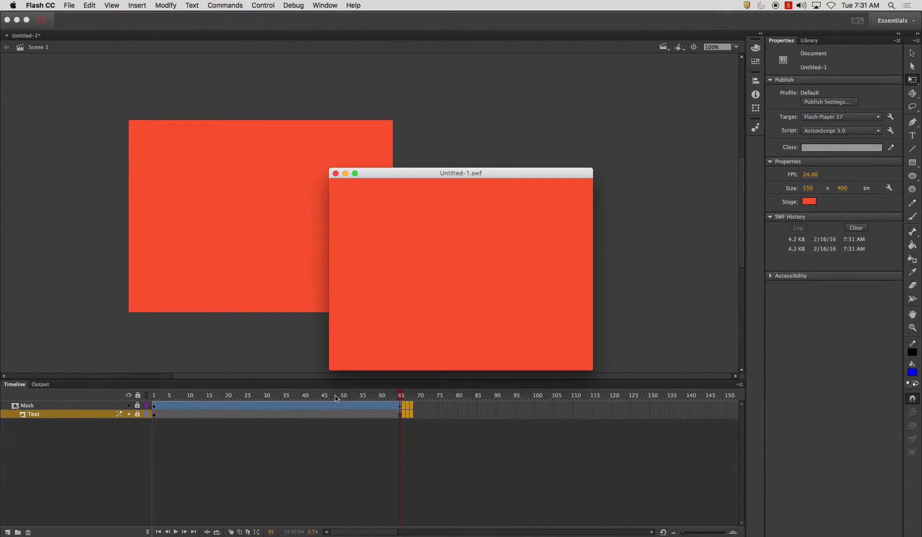
click(336, 173)
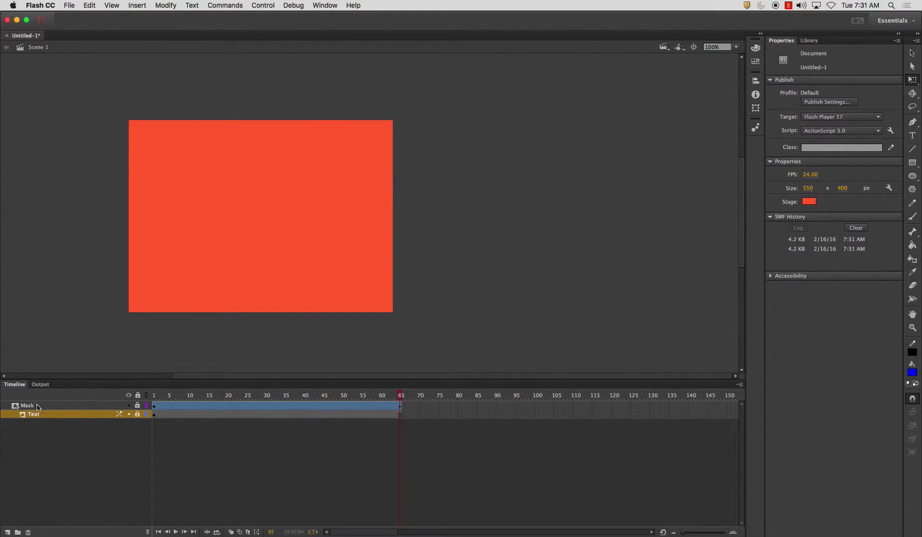
click(161, 396)
click(138, 405)
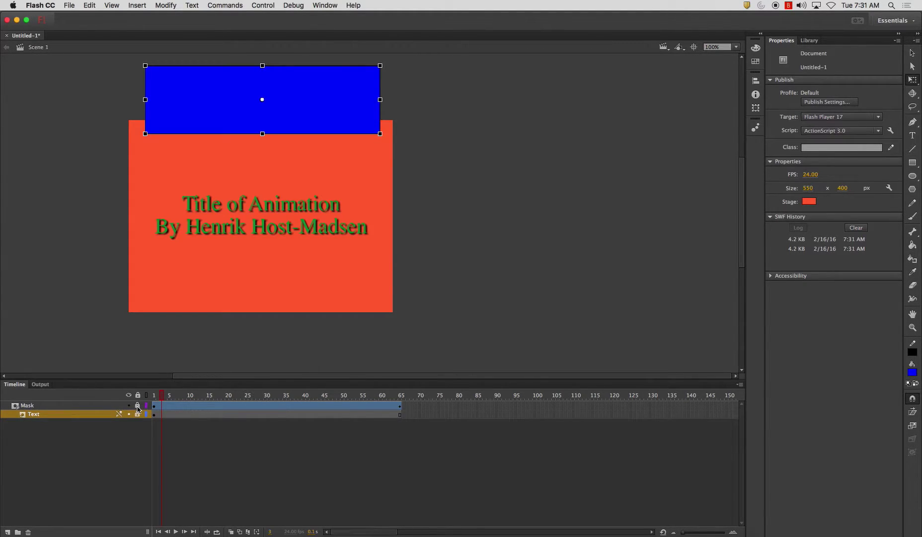
click(138, 406)
click(139, 414)
click(140, 415)
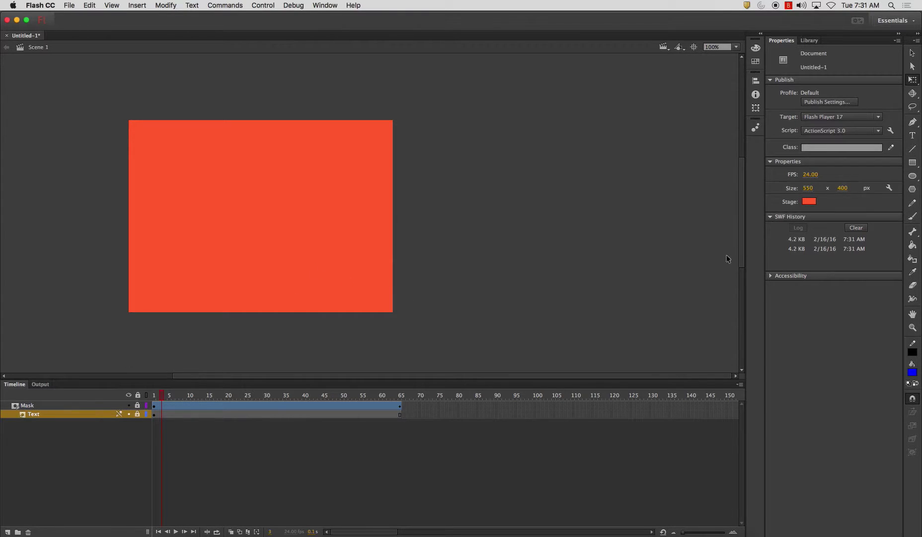
Rename the first scene to Intro/Credits_Scene in the Scene panel
drag(321, 378, 259, 378)
scroll(248, 394, right, 3)
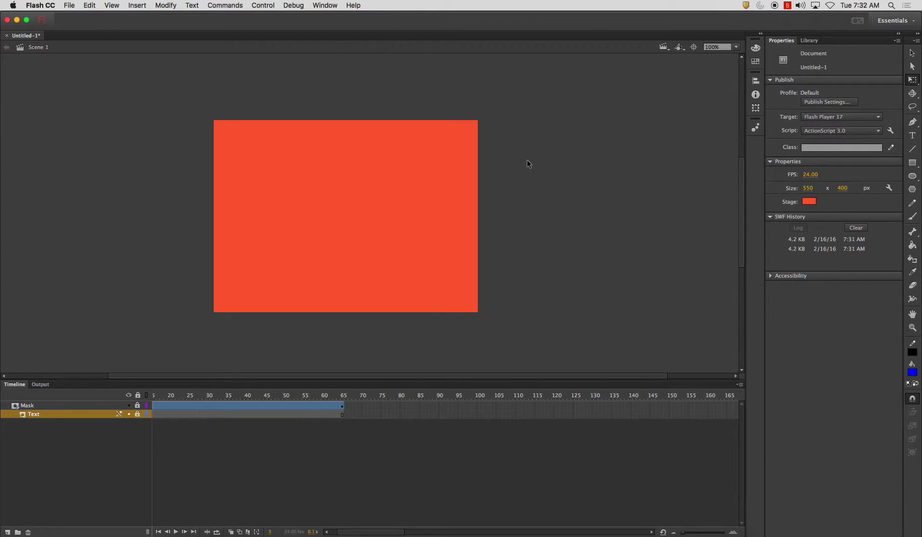
key(shift+F2)
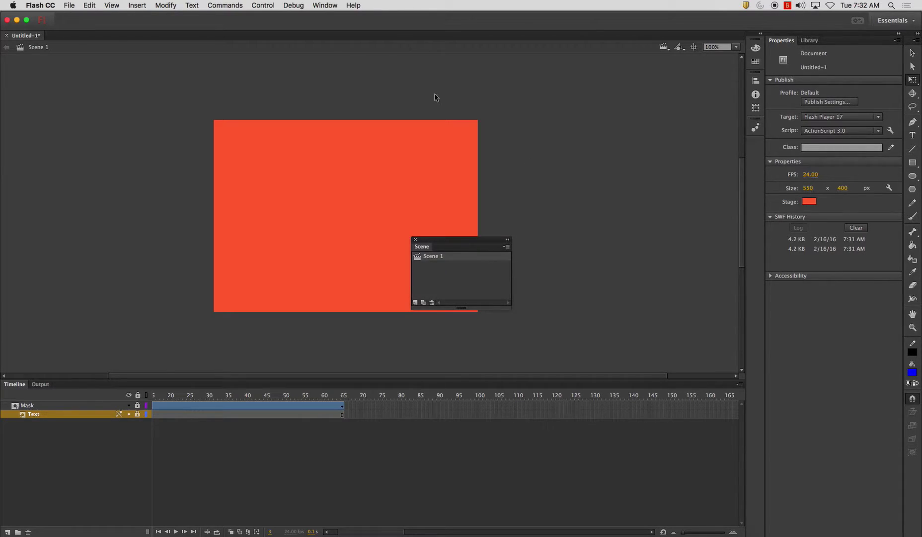
click(325, 5)
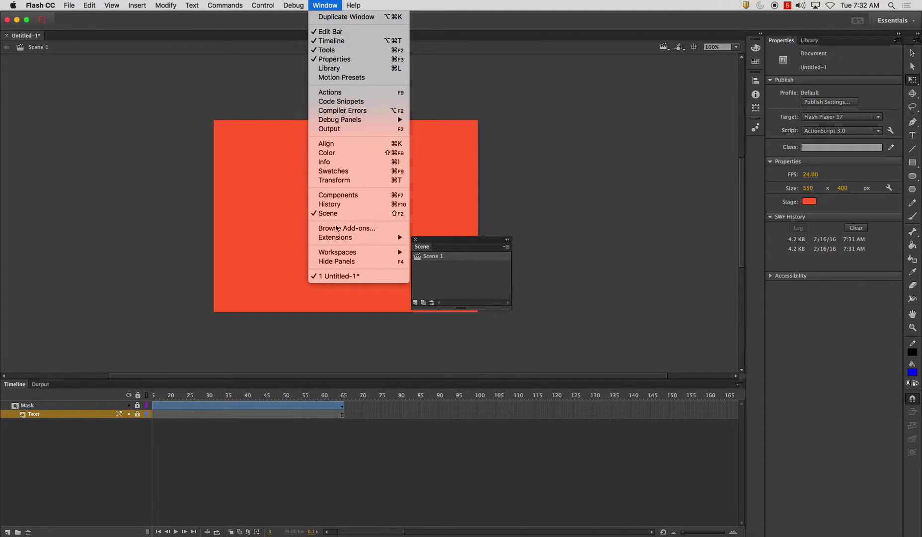
click(470, 264)
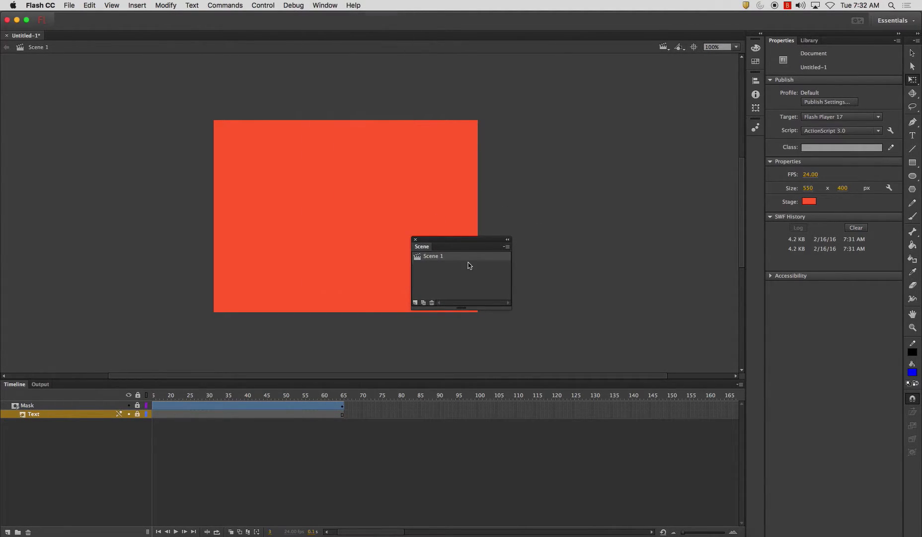
click(440, 258)
double_click(440, 256)
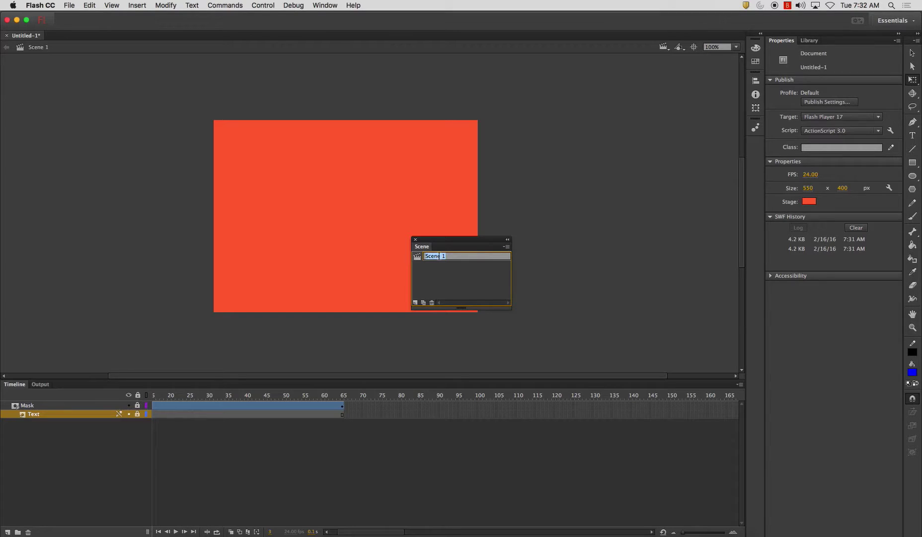
text(Intro_)
click(442, 255)
text(/Credits_)
key(Return)
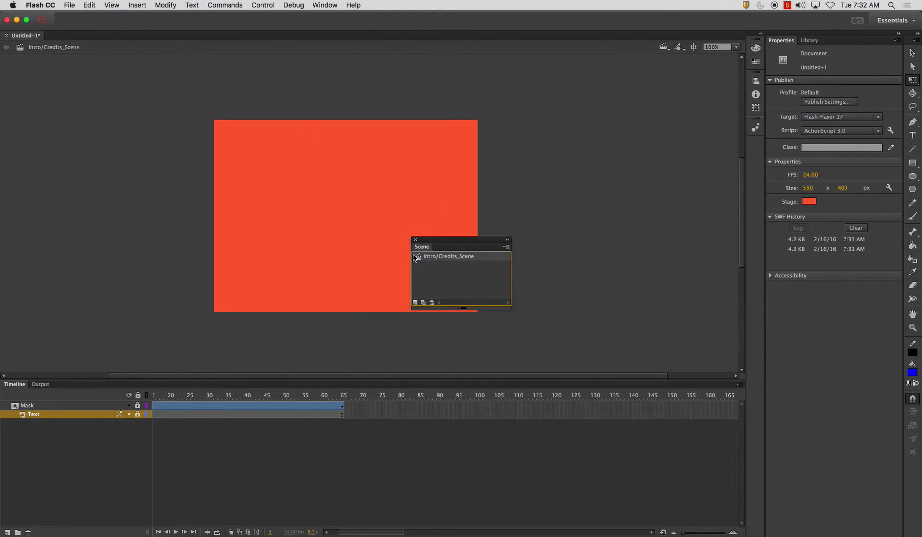
Add a second scene and rename it Scene_1
click(415, 302)
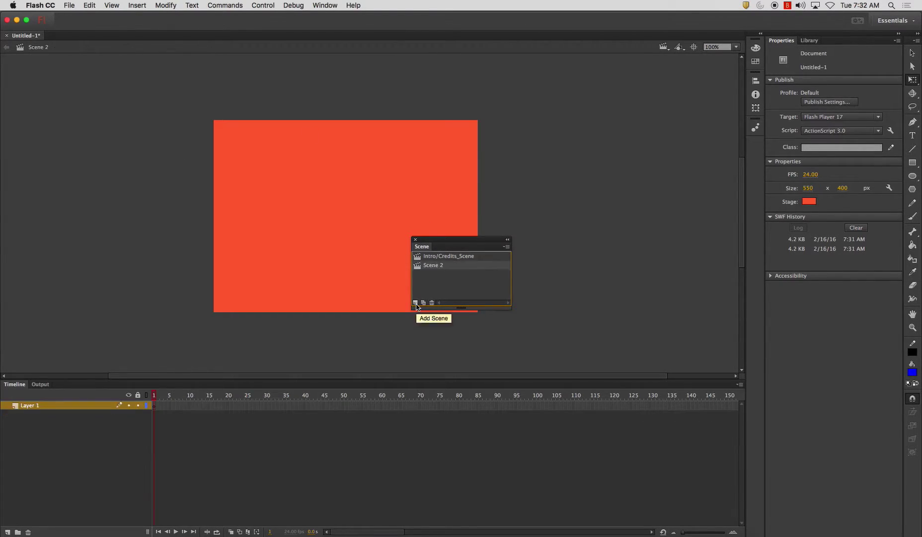
double_click(437, 266)
text(Sce)
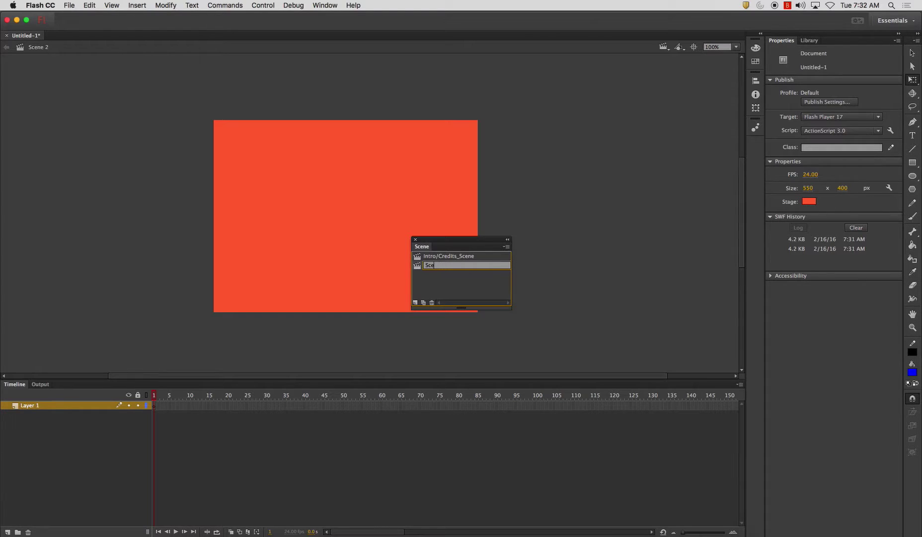
text(ne_1)
key(Return)
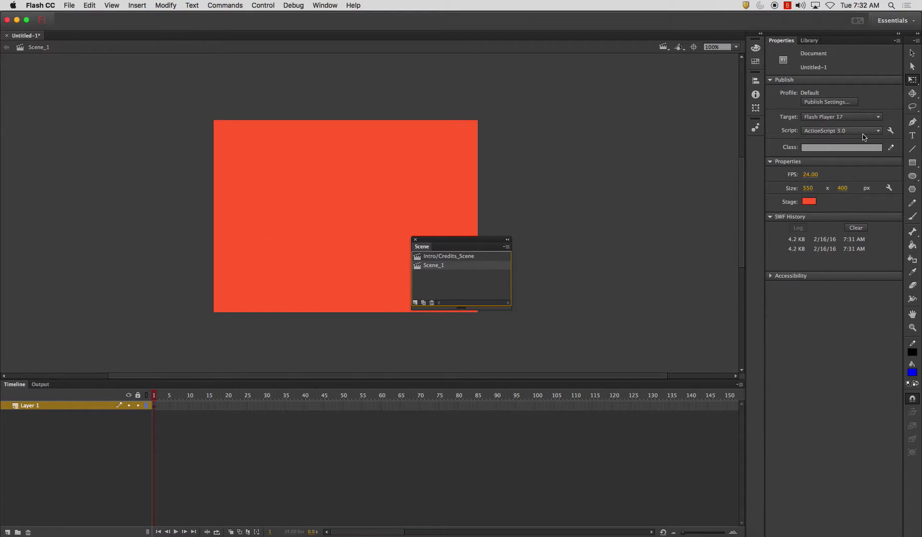
click(913, 176)
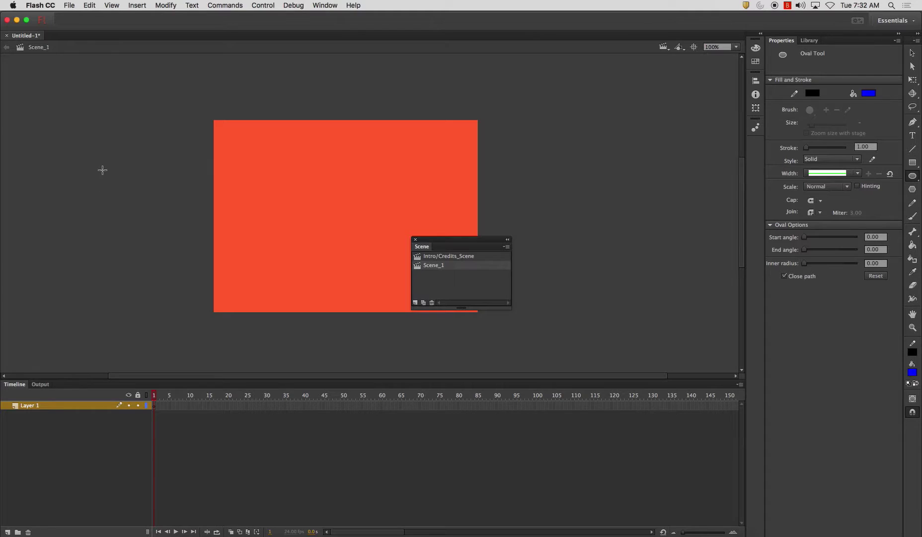
Draw a blue circle left of the stage and convert it to a Graphic symbol named Blue_Circle
drag(103, 169, 203, 270)
click(910, 51)
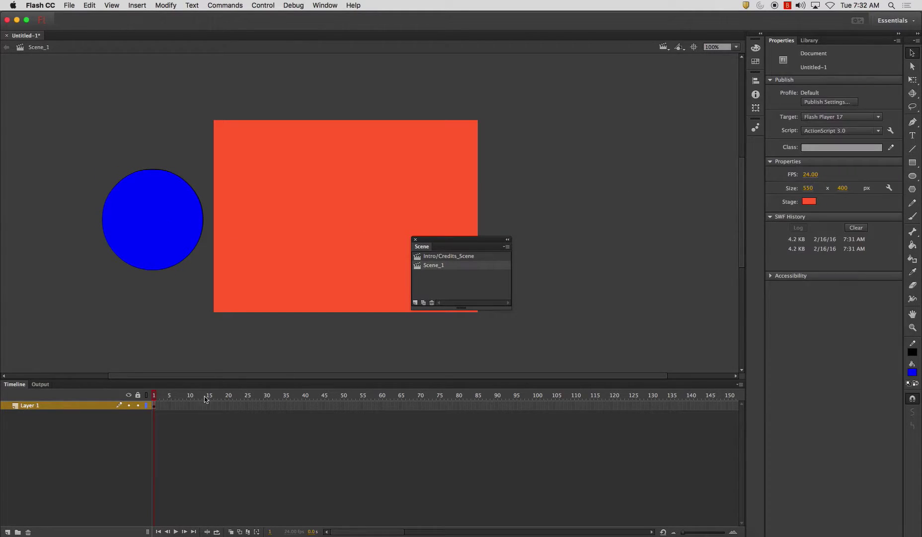
click(30, 406)
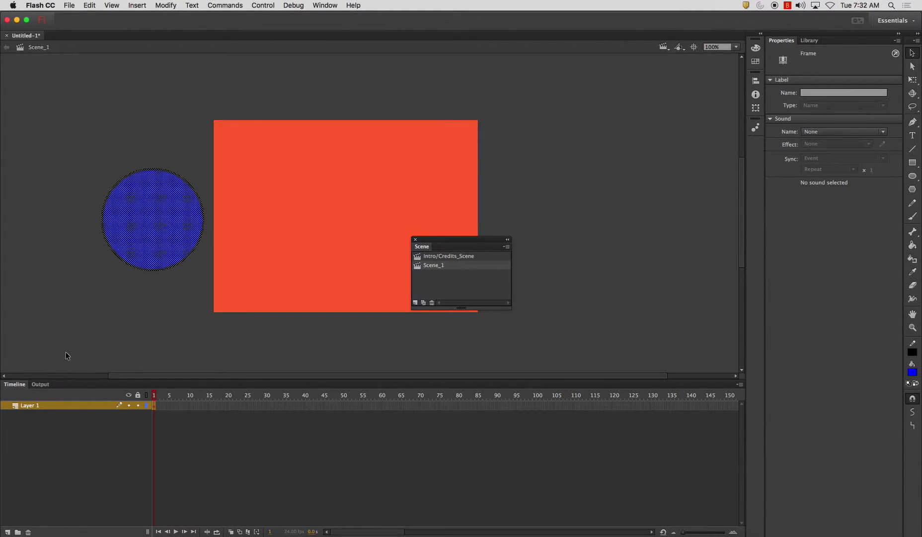
key(F8)
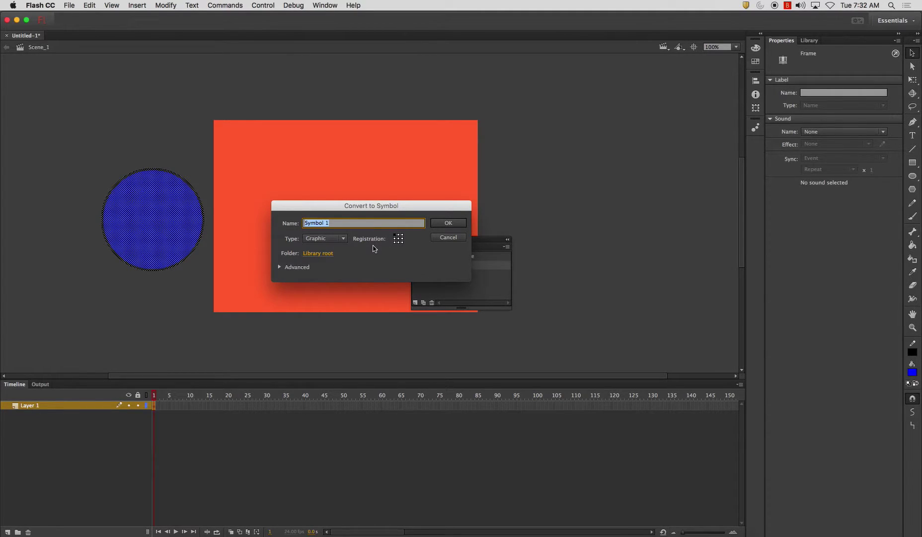
key(BackSpace)
text(CircleBlue_)
key(Return)
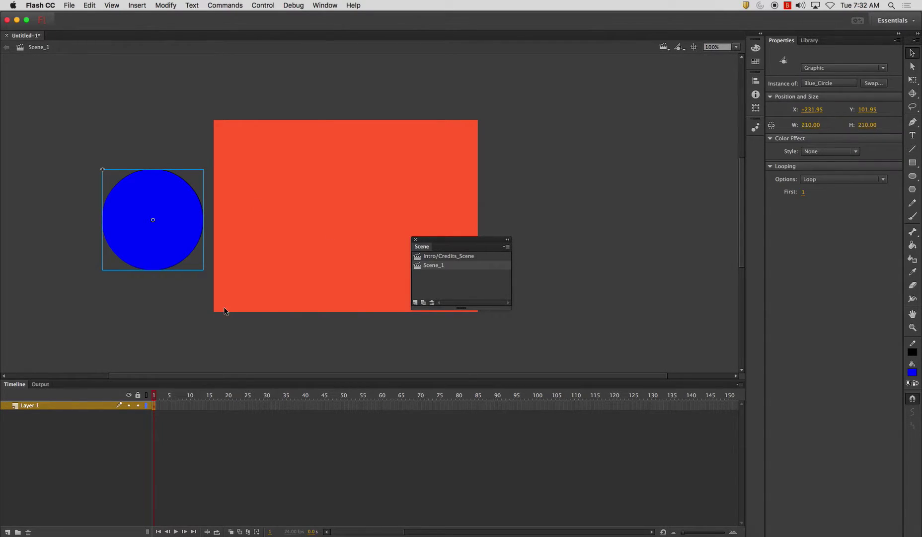
Extend Layer 1 to frame 50 and motion-tween the circle rightward past the stage
click(340, 406)
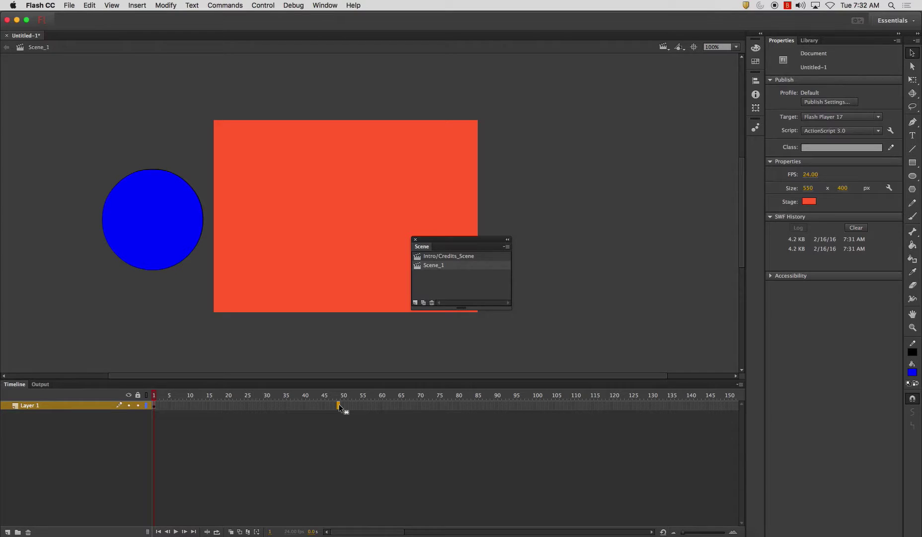
right_click(340, 407)
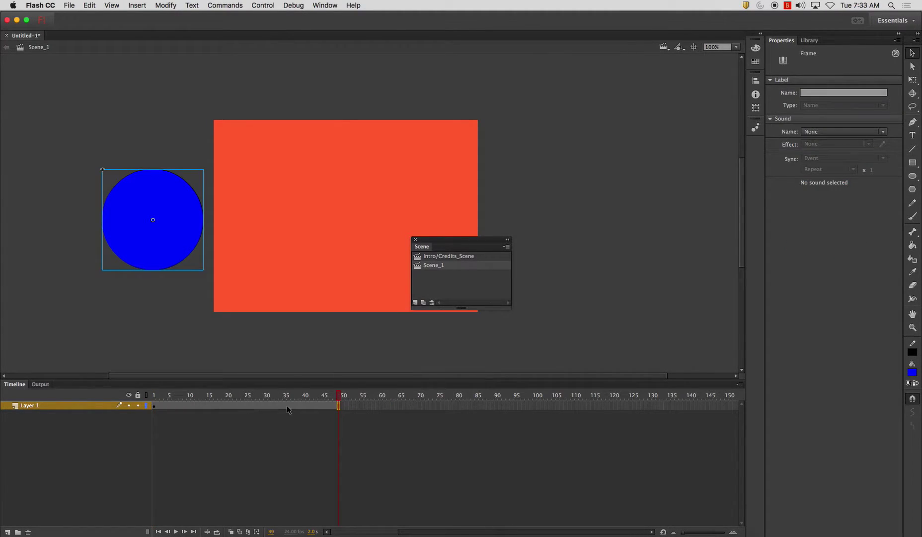
right_click(231, 405)
click(258, 285)
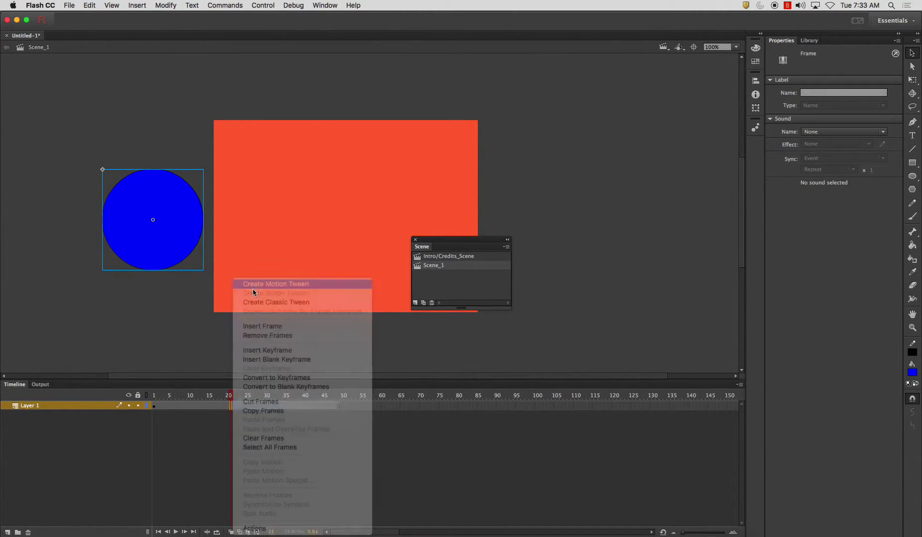
drag(158, 226, 559, 226)
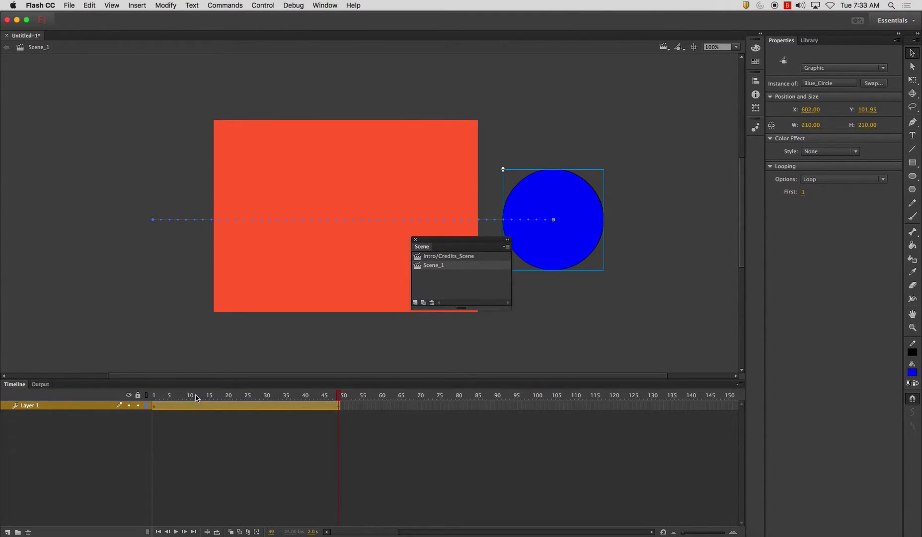
Scrub, play and test the movie to preview the circle crossing the stage
drag(154, 395, 295, 395)
key(Return)
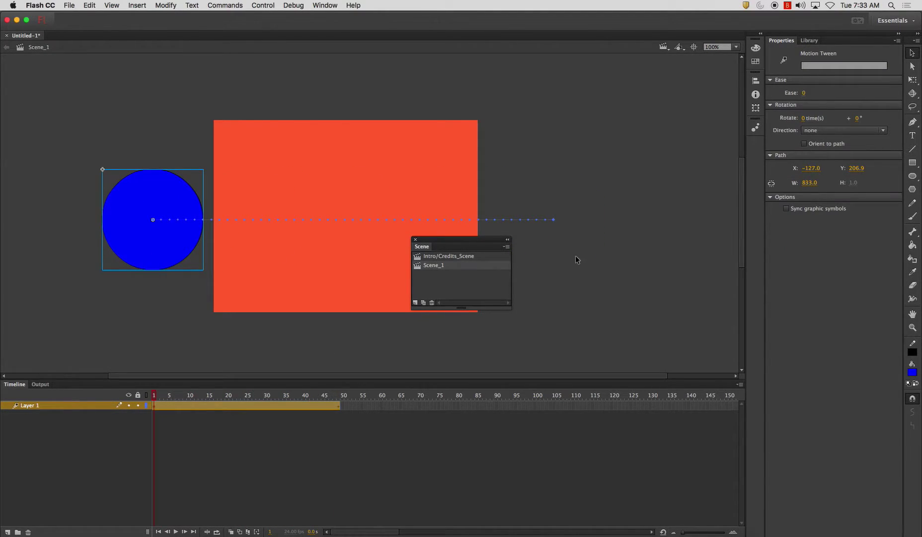
key(super+Return)
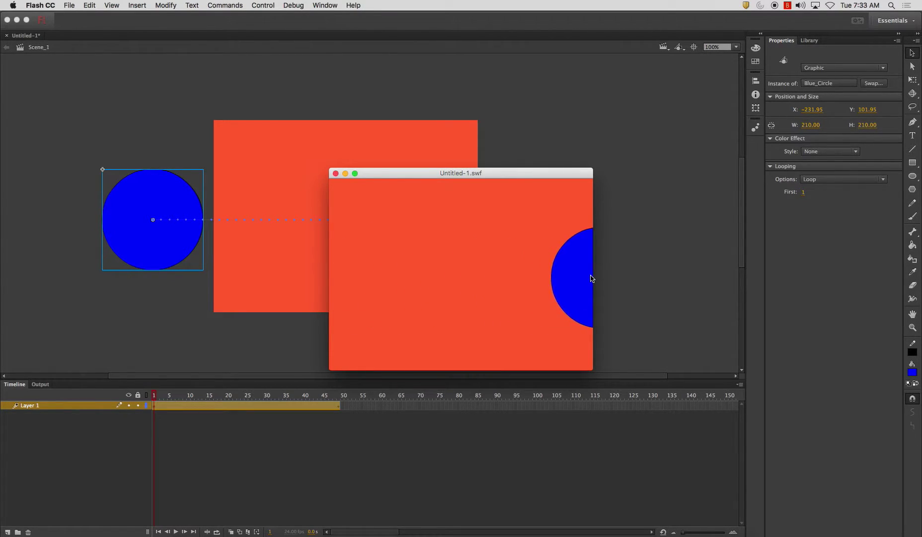
click(334, 173)
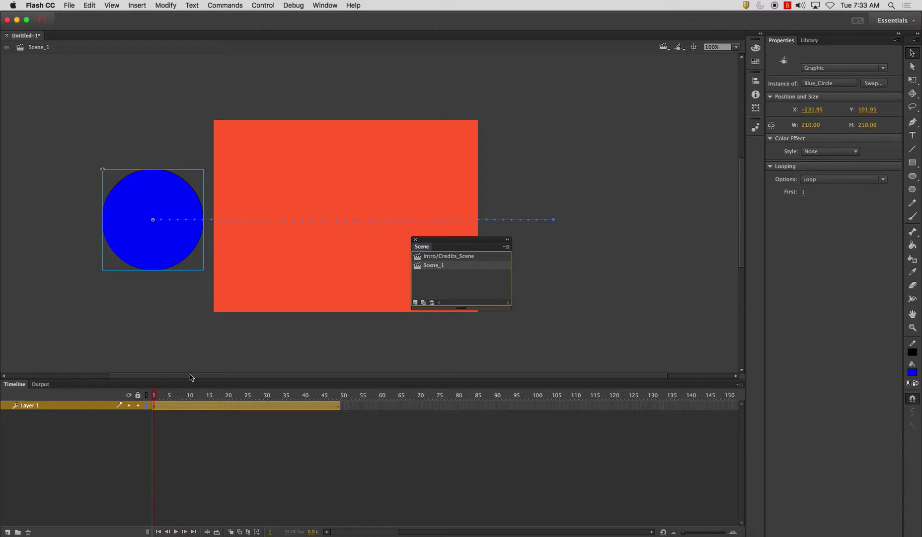
Rename the circle's layer to Blue_Circle
click(93, 405)
double_click(34, 406)
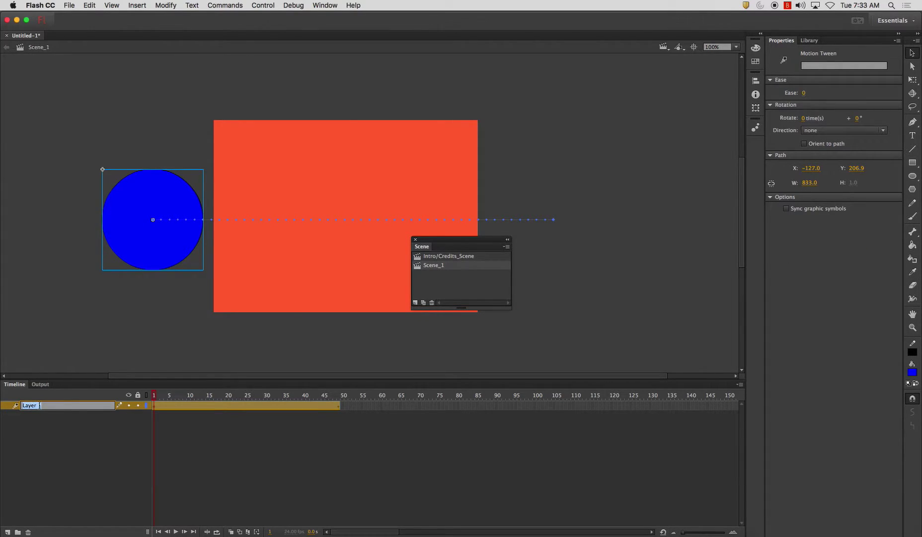
text(Blue_Circle)
key(Return)
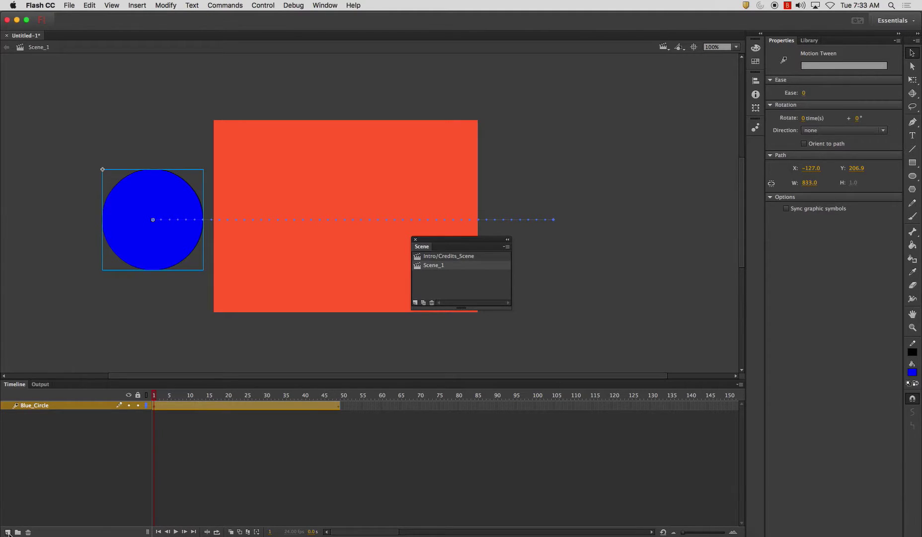
Add a new layer below Blue_Circle and name it Sound
click(8, 531)
drag(36, 404, 38, 427)
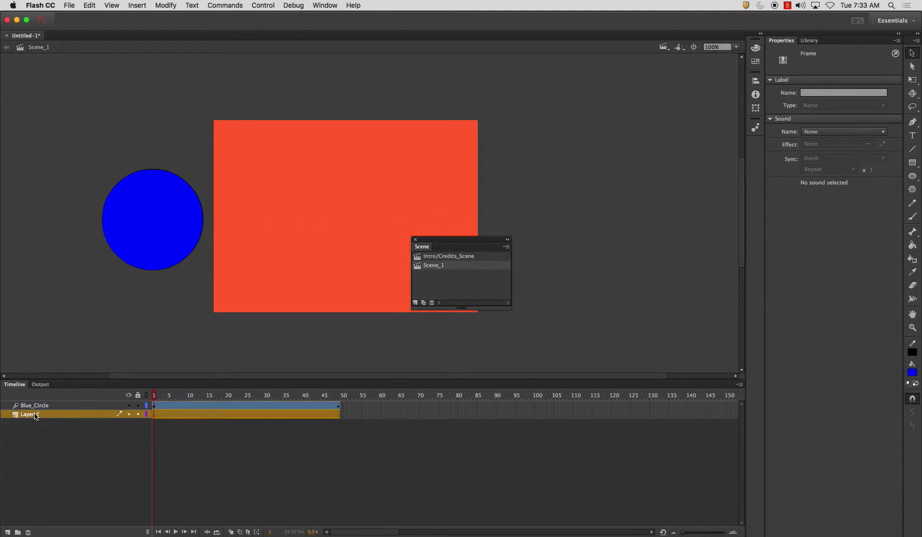
double_click(34, 414)
text(Sound)
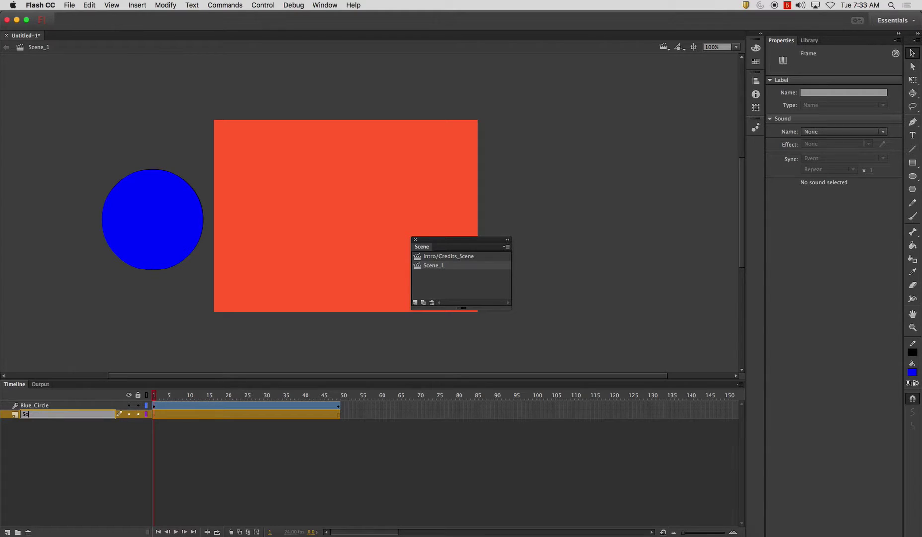
key(Return)
scroll(109, 97, right, 3)
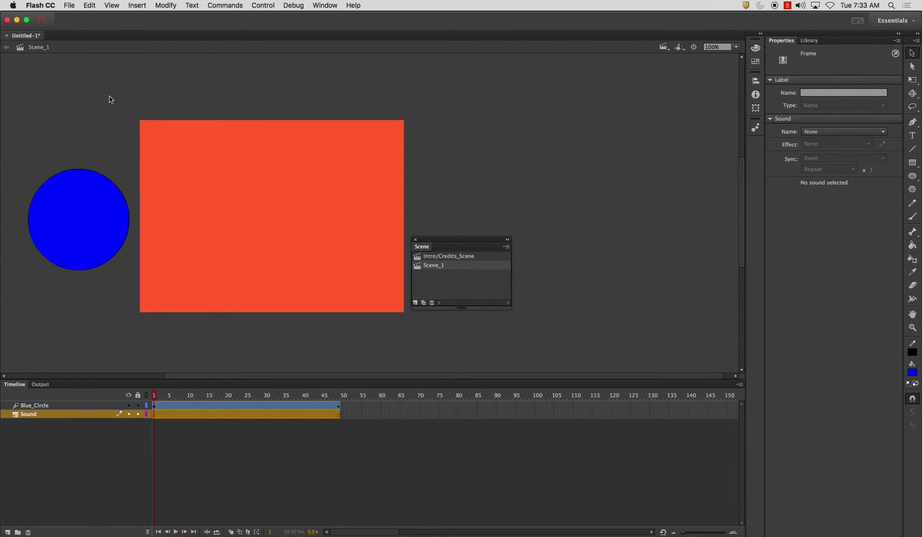
Import Siri Sound Effect.mp3 from Desktop > 2D Animation into the library
click(73, 6)
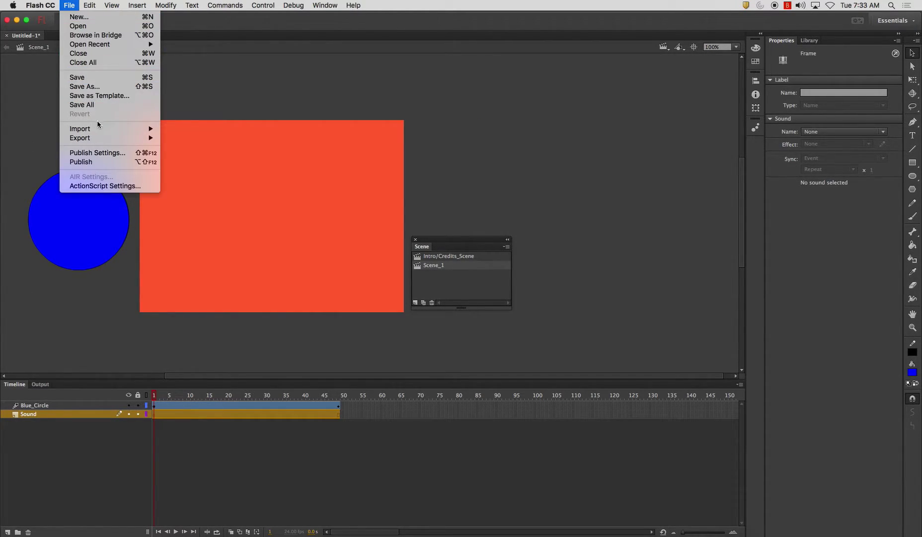
mouse_move(102, 128)
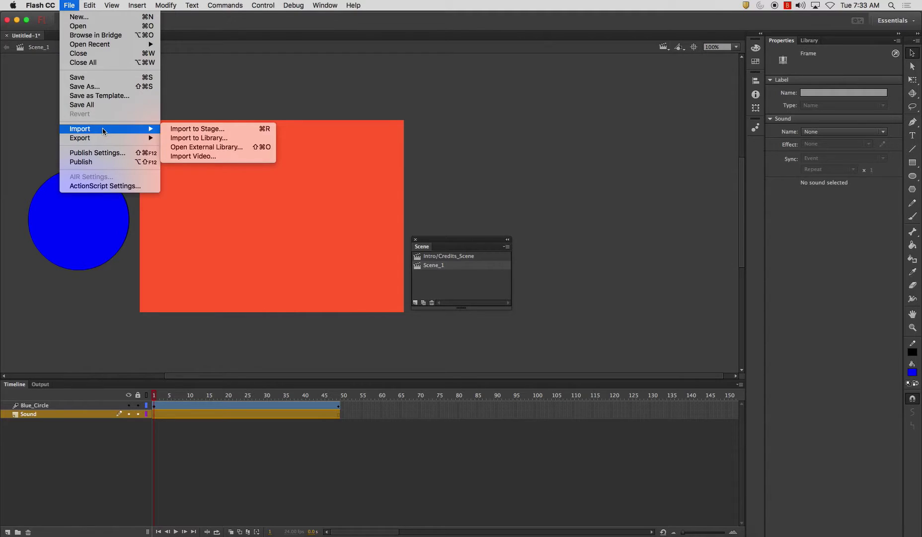
click(192, 138)
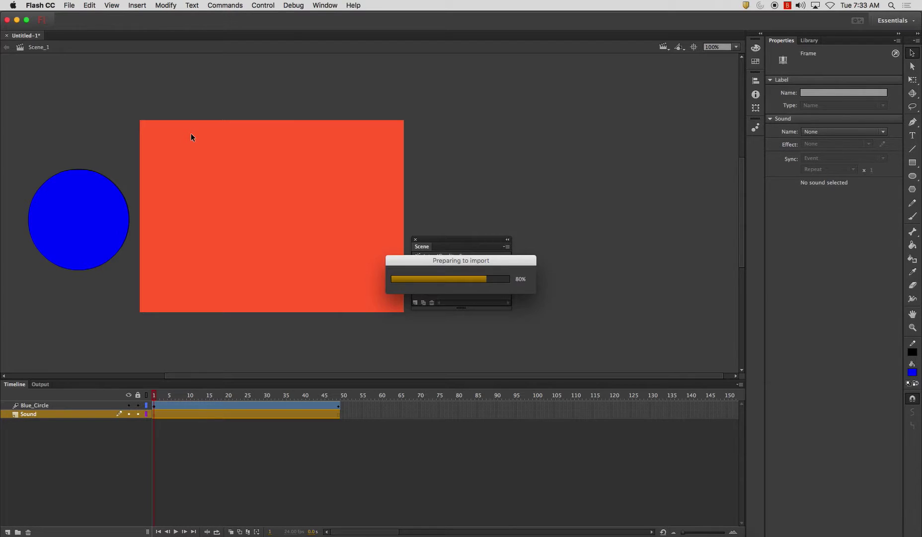
click(328, 136)
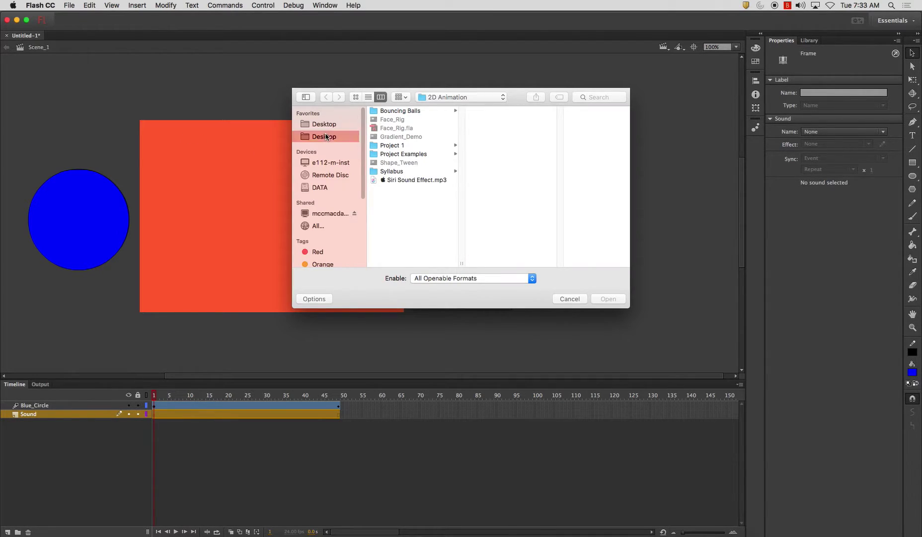
click(407, 111)
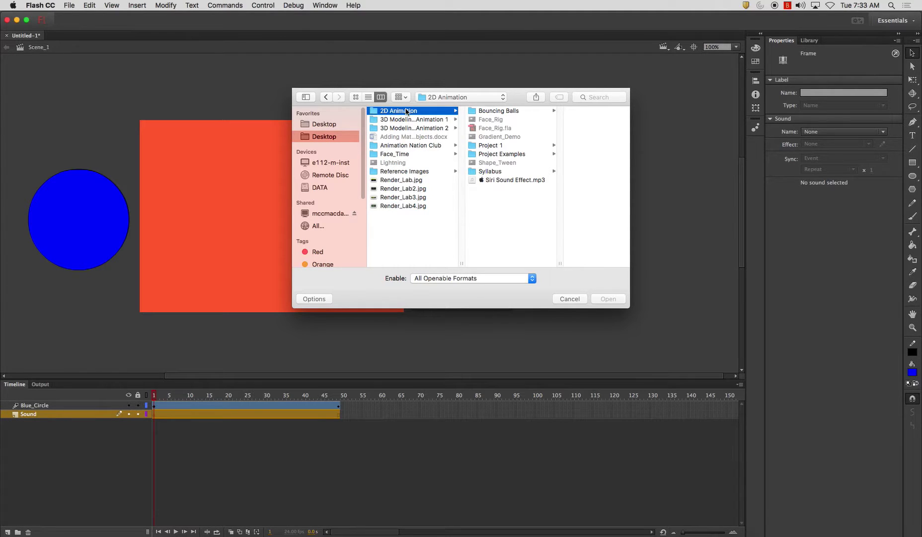
click(503, 181)
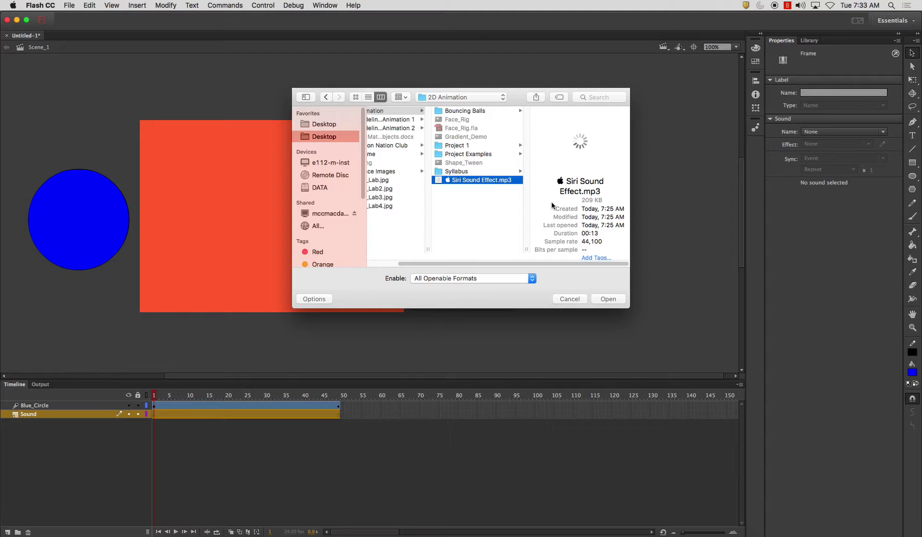
click(608, 299)
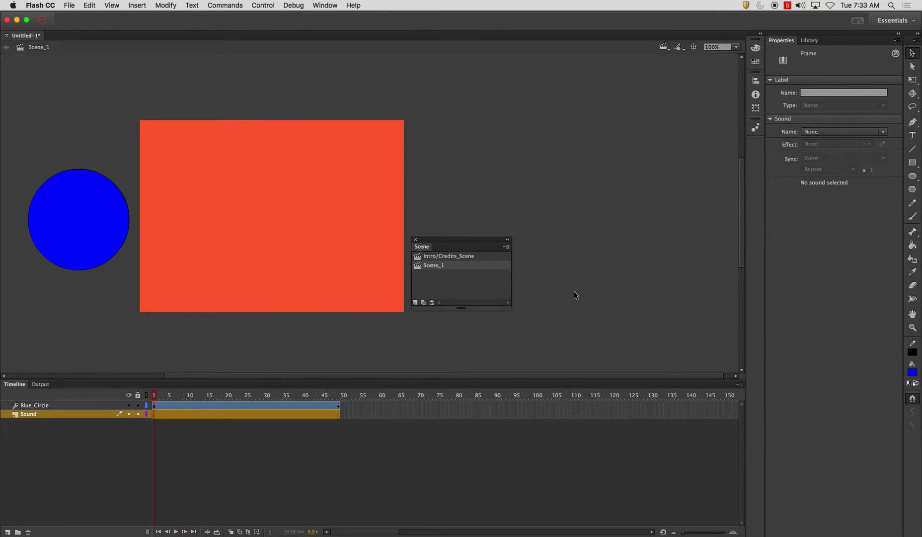
Drag Siri Sound Effect.mp3 from the Library onto the stage so its waveform fills the Sound layer
click(809, 40)
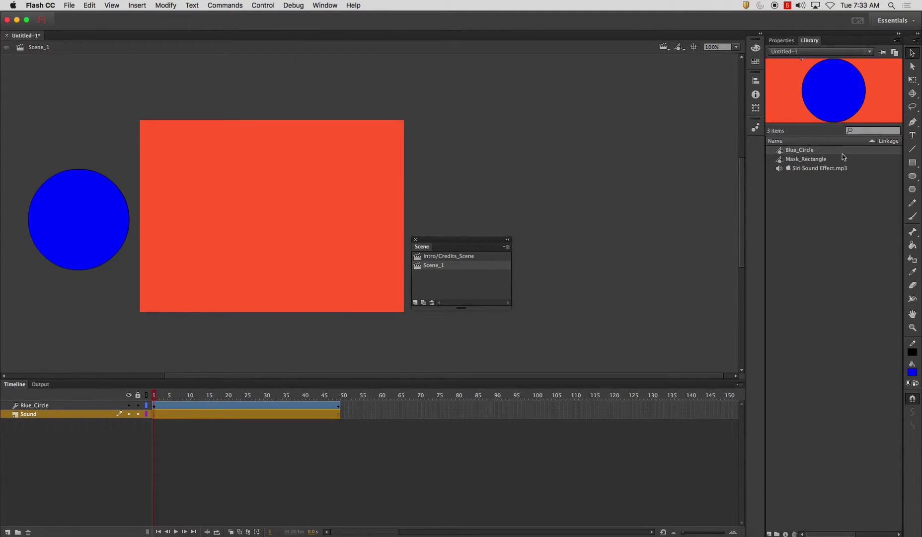
click(797, 169)
scroll(223, 412, right, 5)
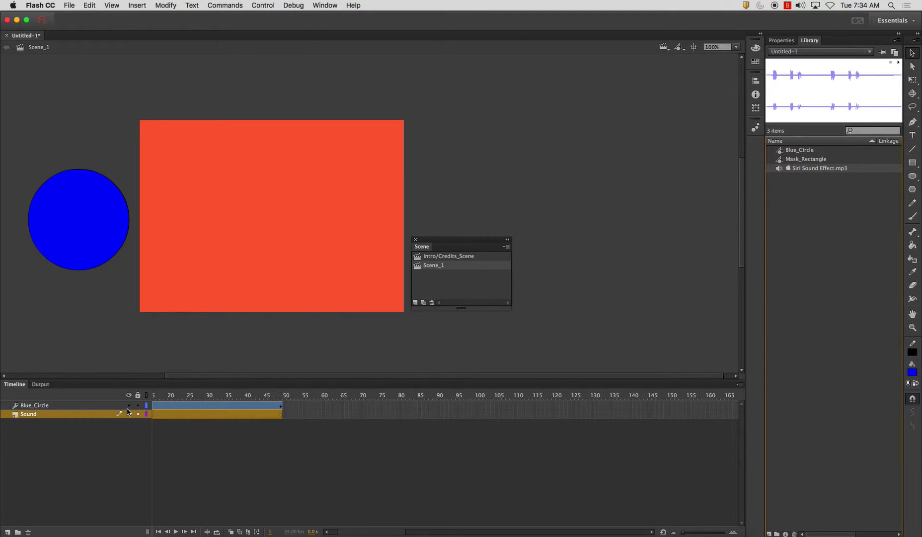
drag(370, 531, 358, 530)
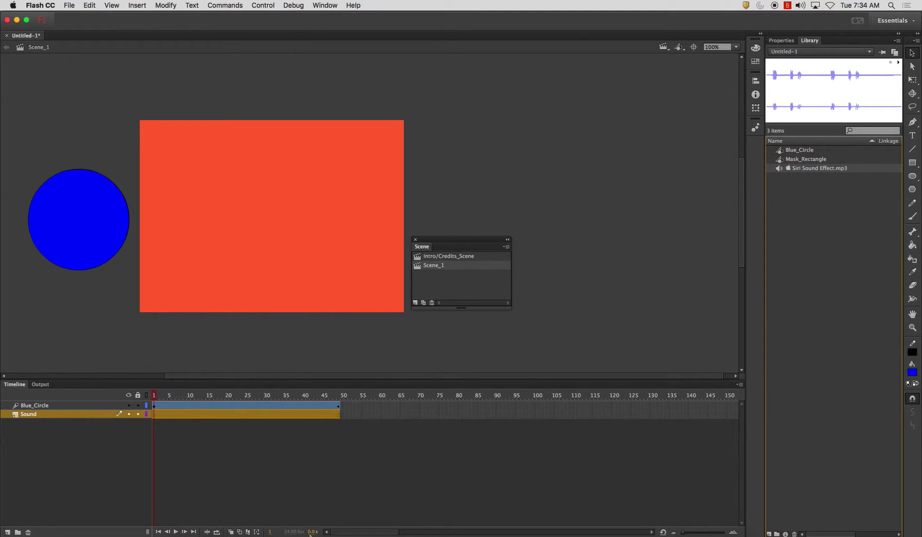
click(104, 443)
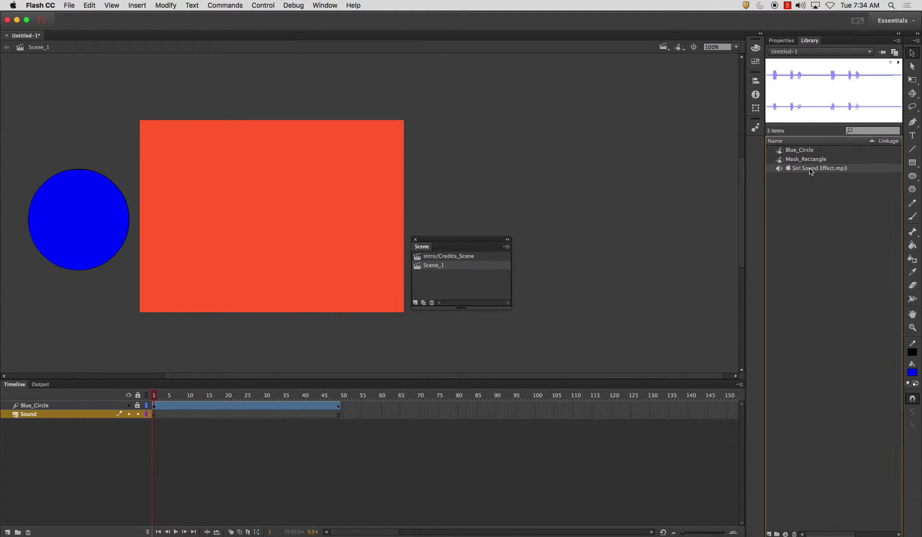
drag(815, 168, 263, 252)
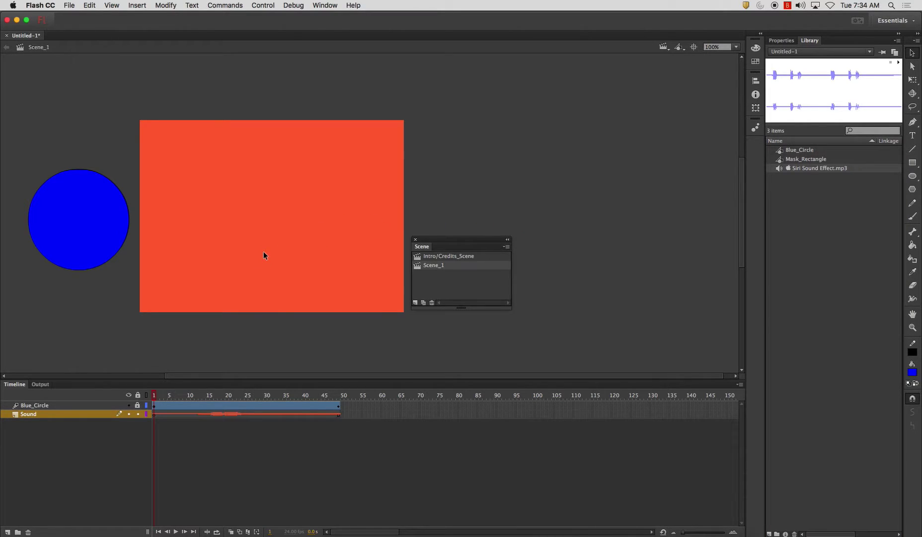
mouse_move(154, 396)
mouse_down()
mouse_move(308, 405)
mouse_move(155, 398)
mouse_up()
click(219, 413)
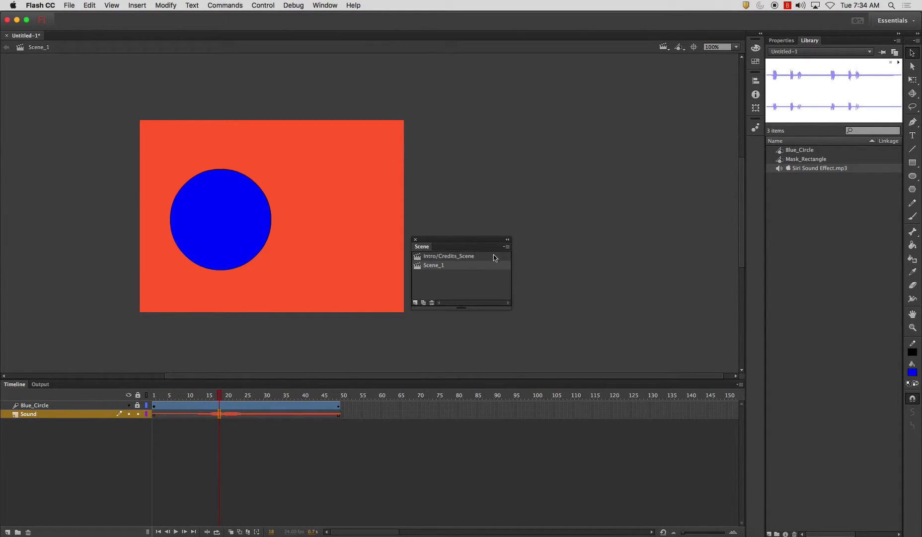
Set the Siri sound's Sync to Stream, then play and test the movie
click(782, 41)
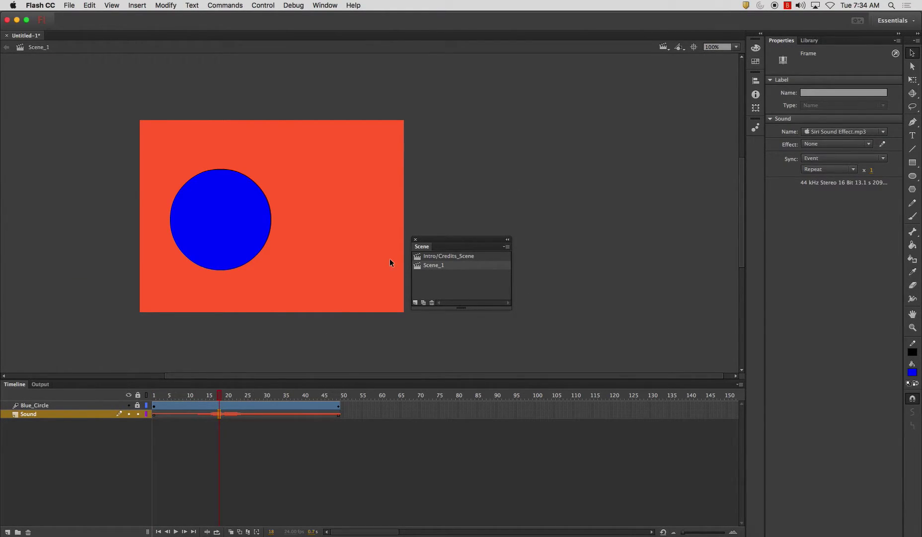
click(825, 158)
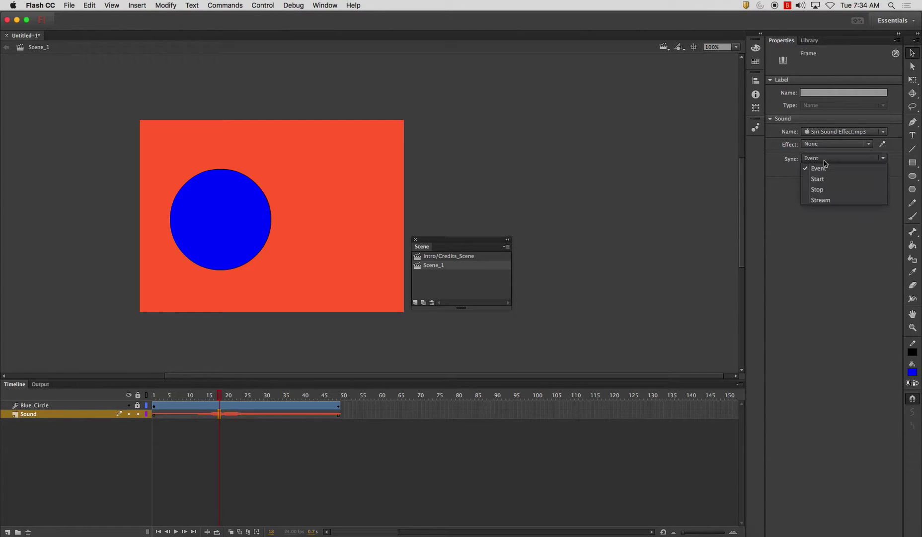
click(829, 199)
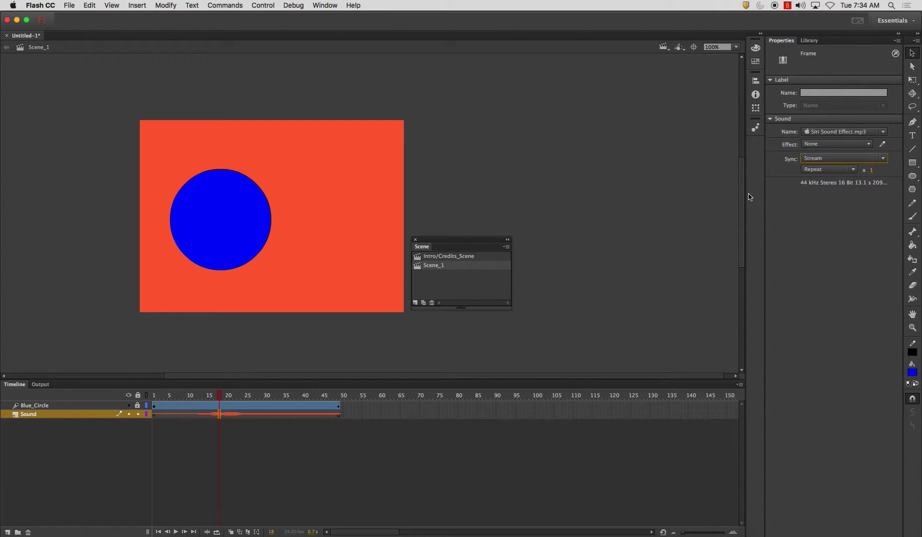
key(Return)
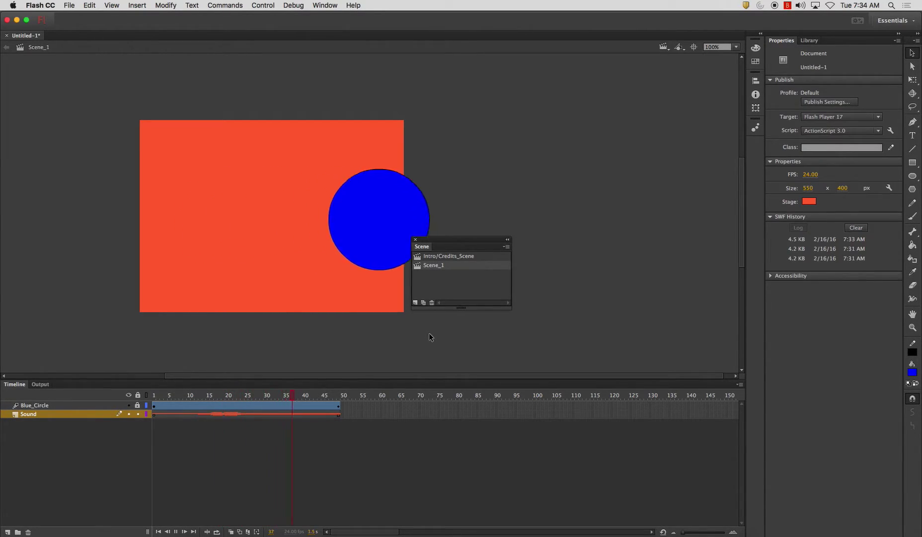
key(super+Return)
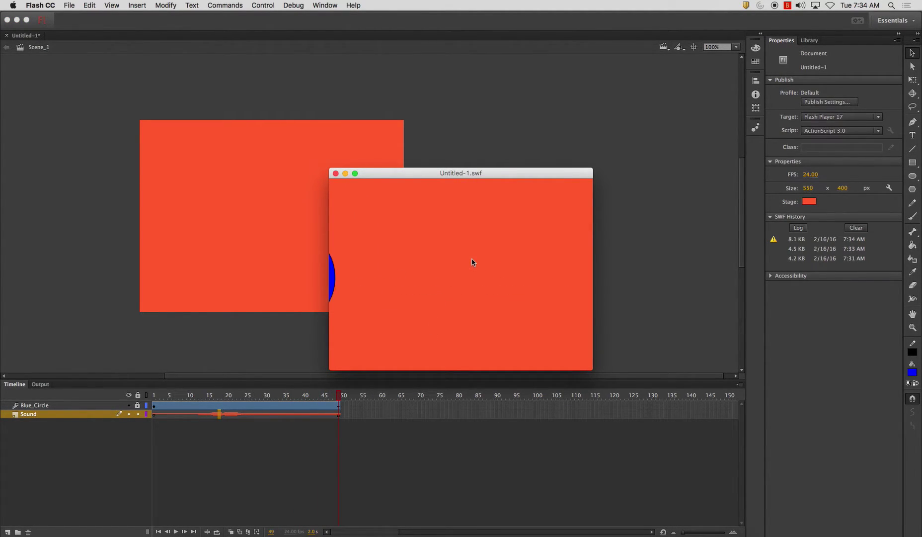
Close the test movie, rename Scene_1 to Scene_1_w/_Sound, and return to Intro/Credits_Scene
click(335, 173)
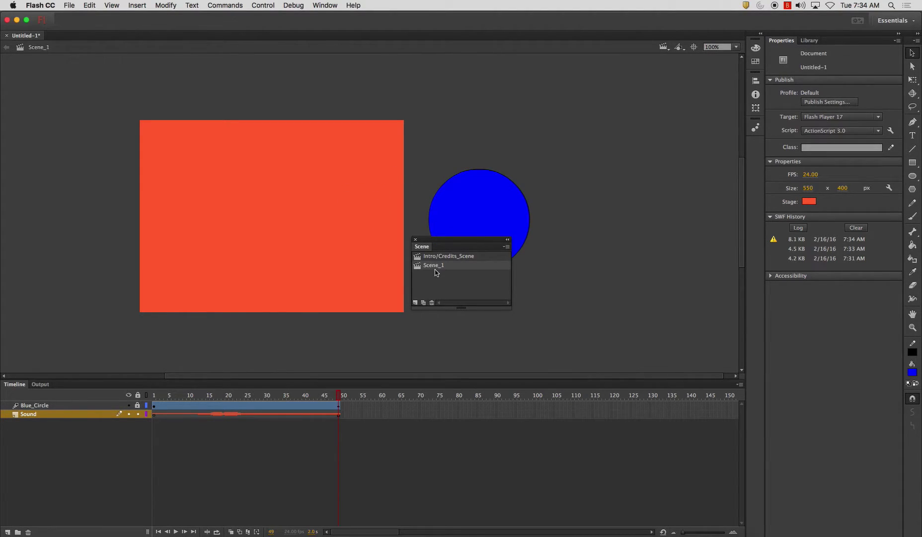
double_click(437, 267)
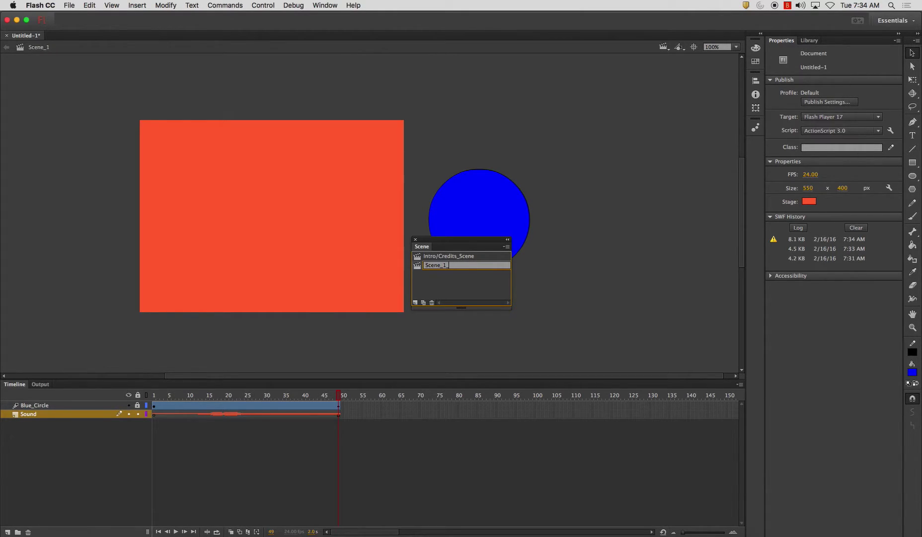
text(/_Sound)
key(Return)
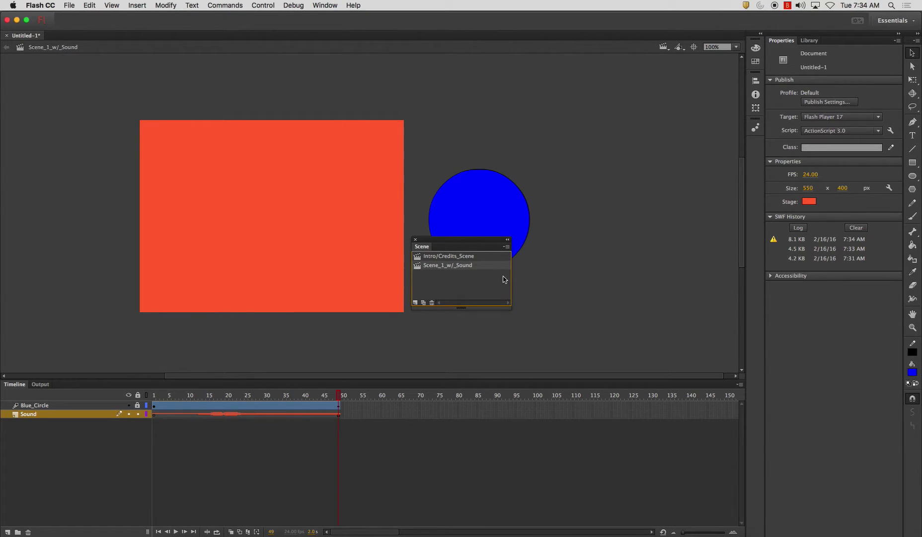
click(457, 257)
Dock the floating Scene panel at the left edge of the workspace
drag(459, 243, 1, 268)
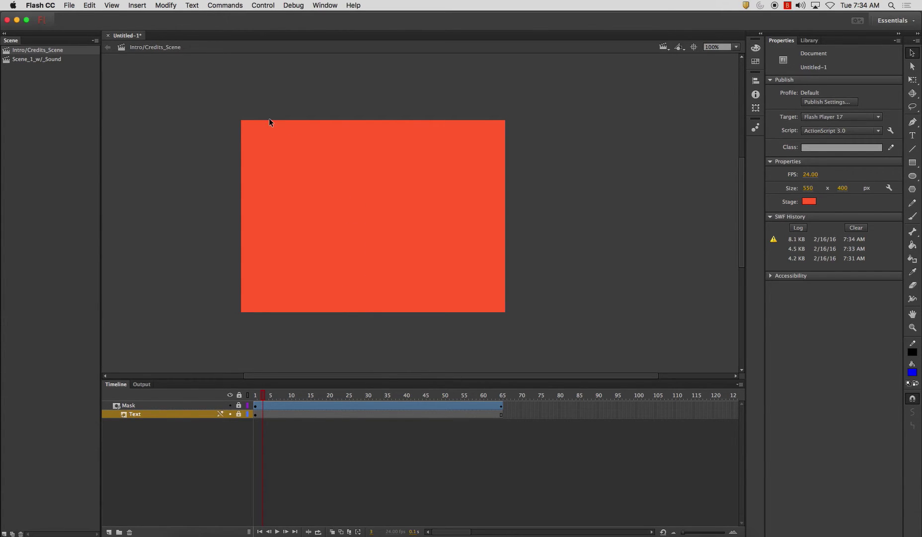
Scrub the intro's timeline to preview the masked title animation through frame 65
mouse_move(256, 395)
mouse_down()
mouse_move(510, 396)
mouse_move(253, 393)
mouse_up()
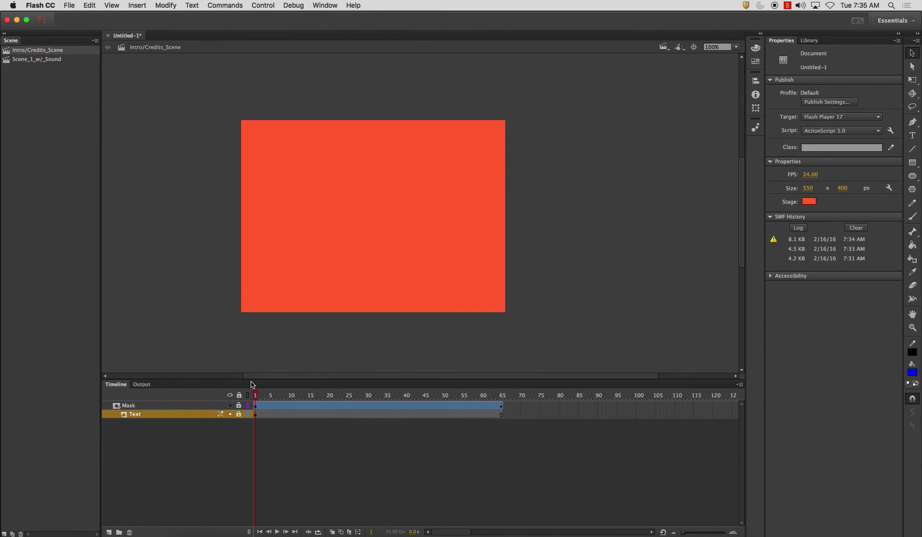